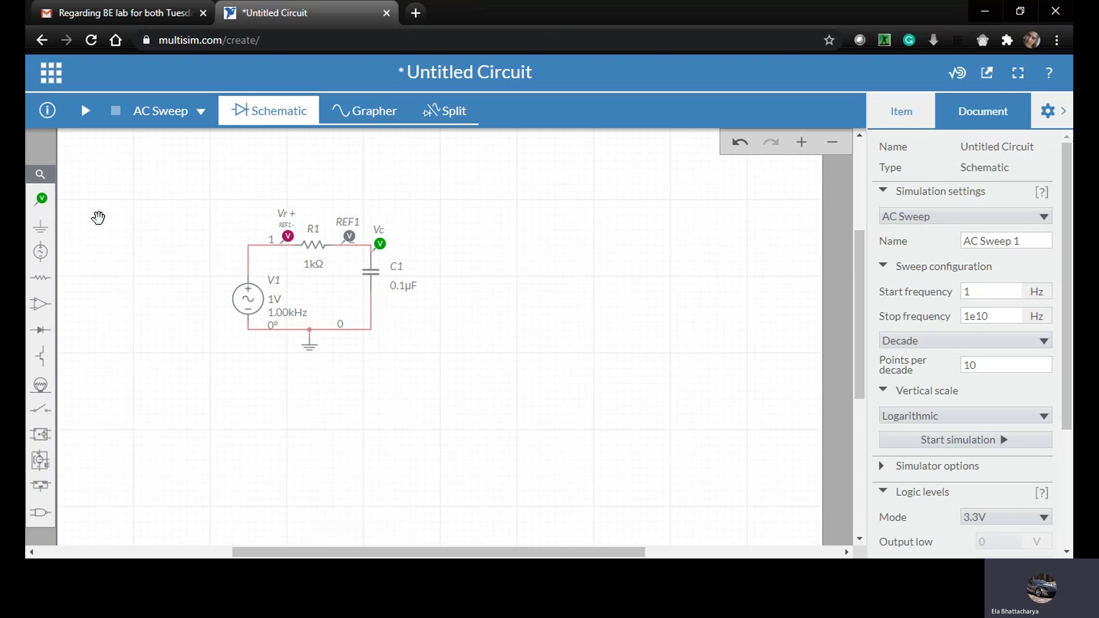
pyautogui.click(36, 256)
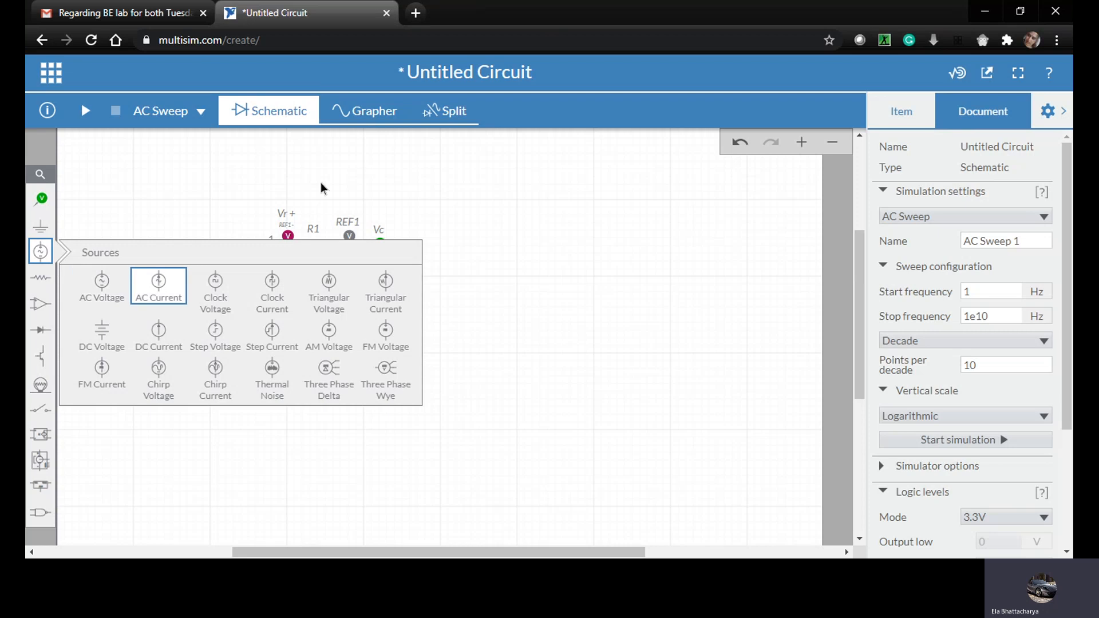
pyautogui.click(484, 250)
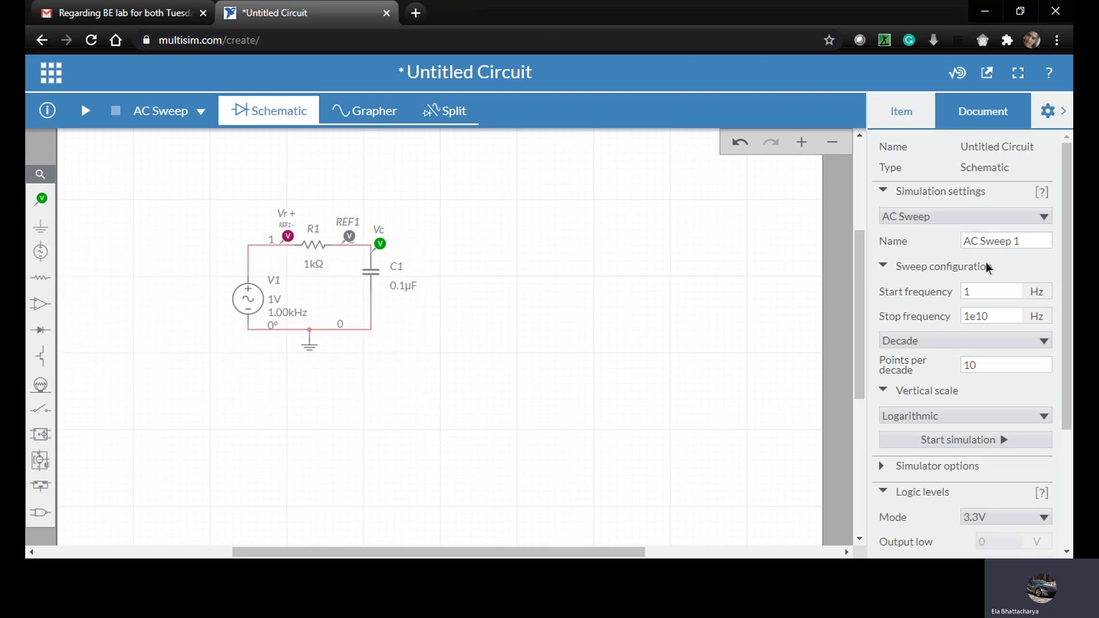
# - Rename the AC voltage source V1 as Vin
pyautogui.click(237, 300)
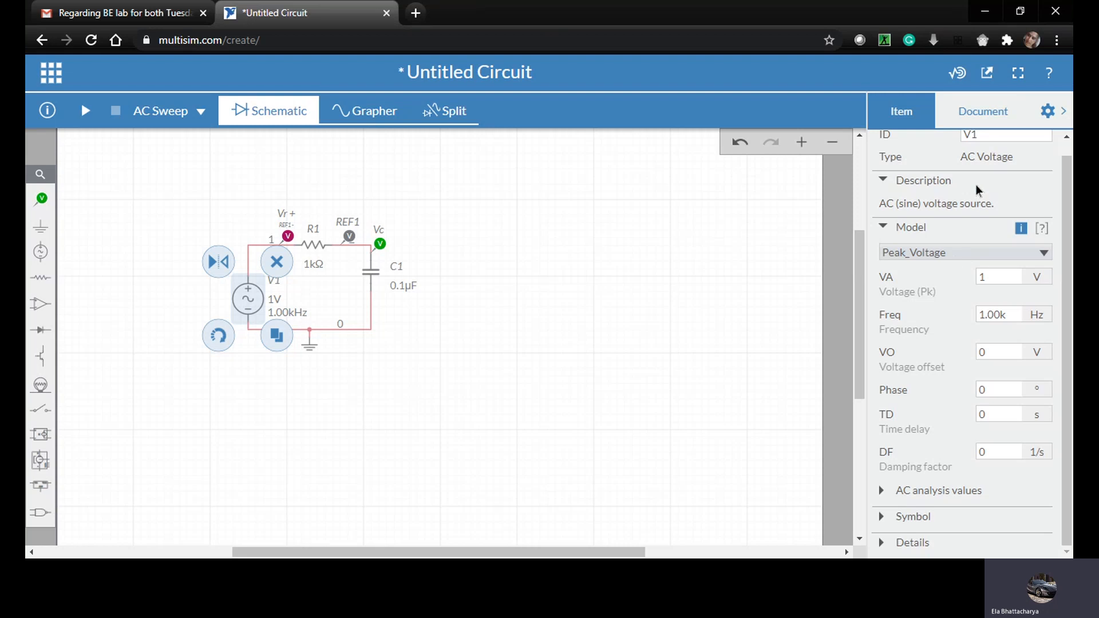
pyautogui.scroll(1, 976, 184)
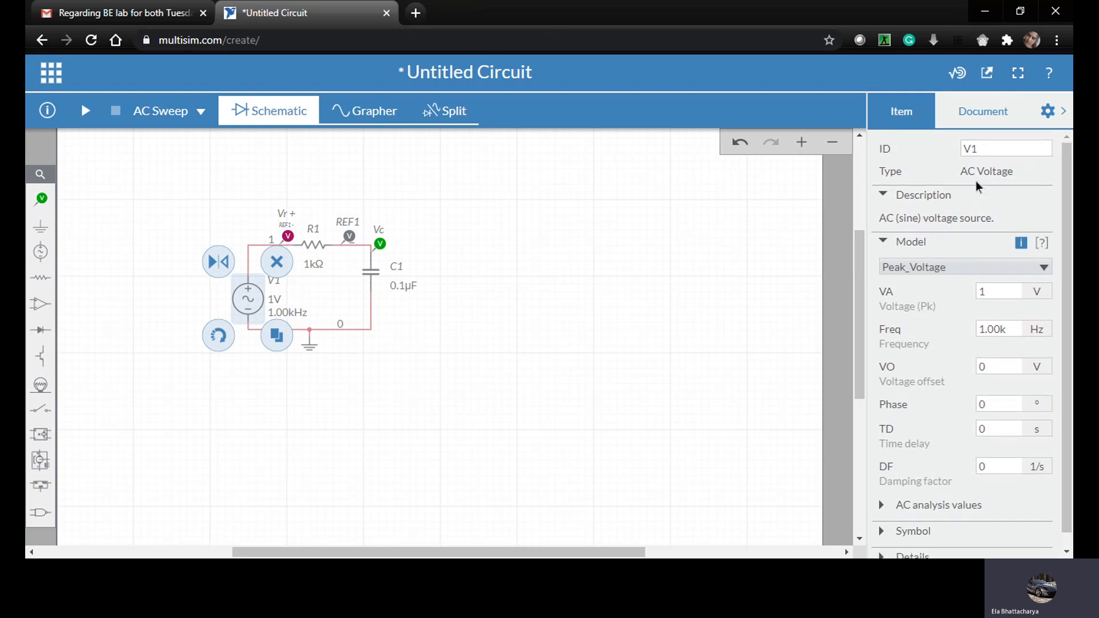
pyautogui.doubleClick(981, 149)
pyautogui.click(981, 150)
pyautogui.press('BackSpace')
pyautogui.write('in')
pyautogui.click(995, 361)
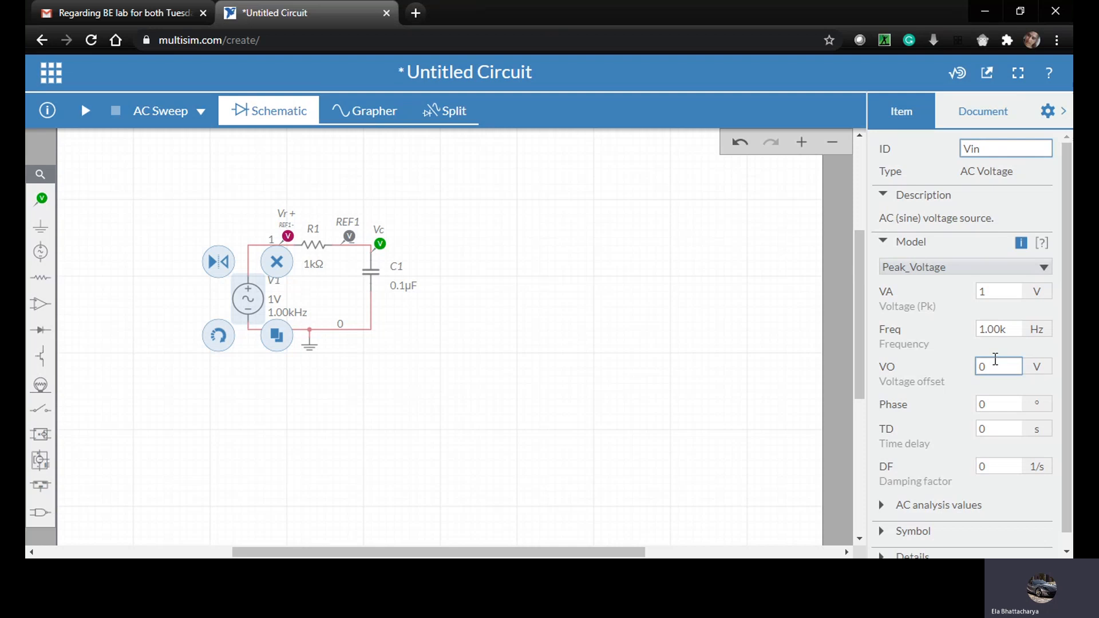
pyautogui.click(601, 248)
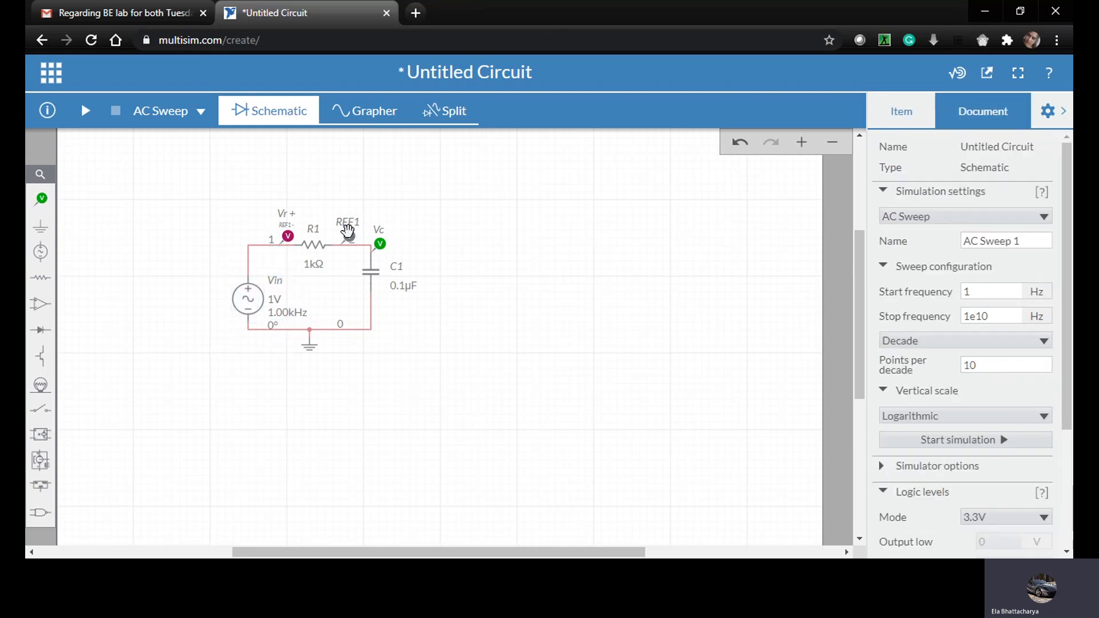
pyautogui.click(307, 245)
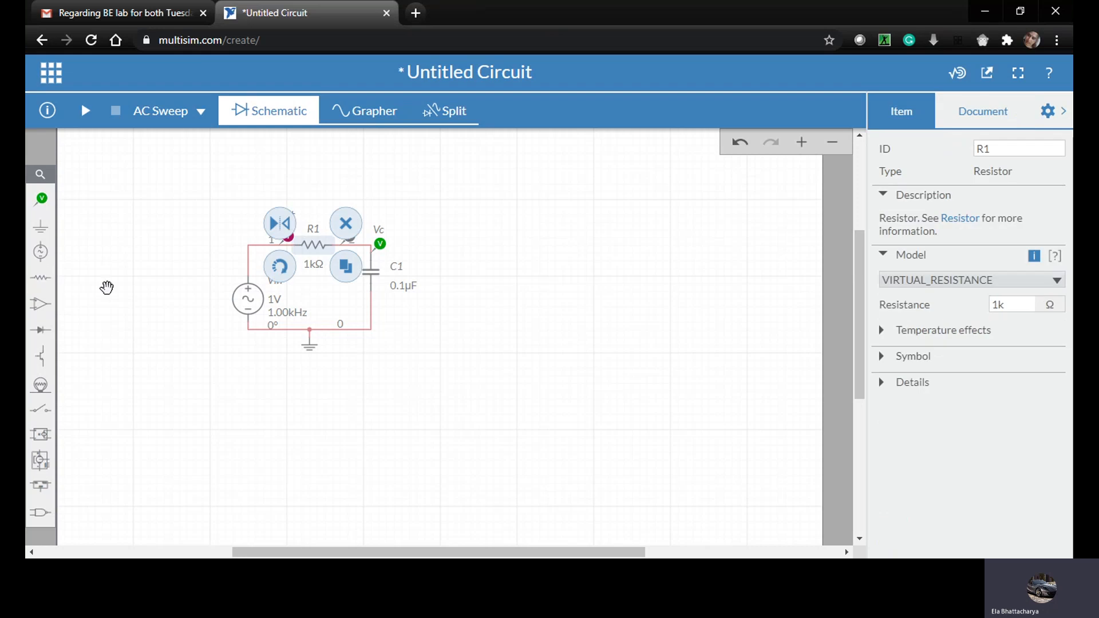
pyautogui.click(32, 284)
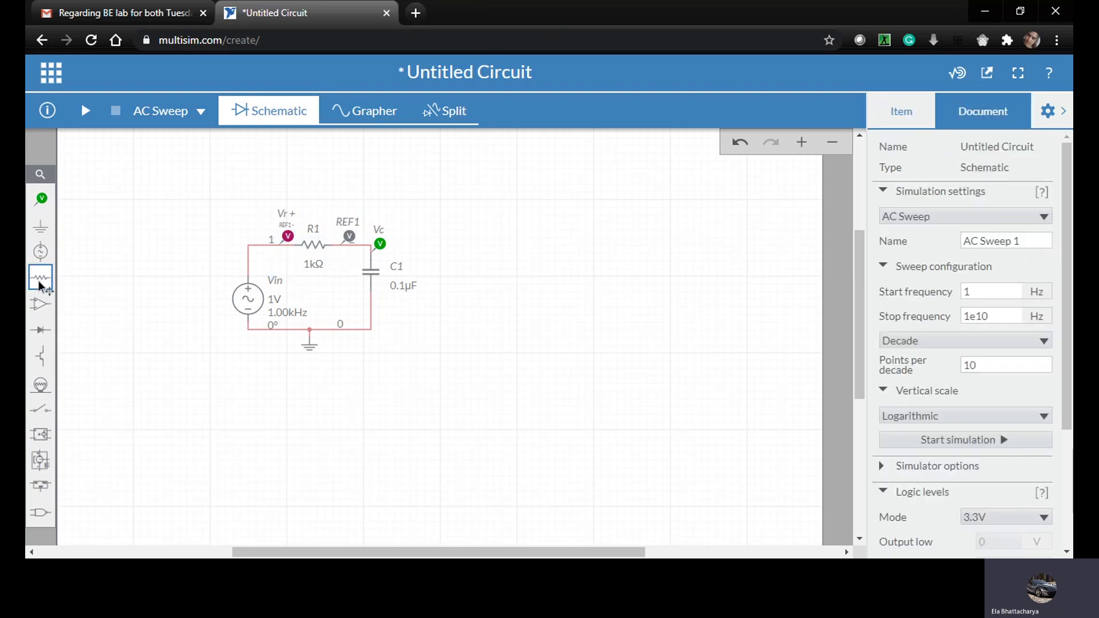
pyautogui.click(40, 284)
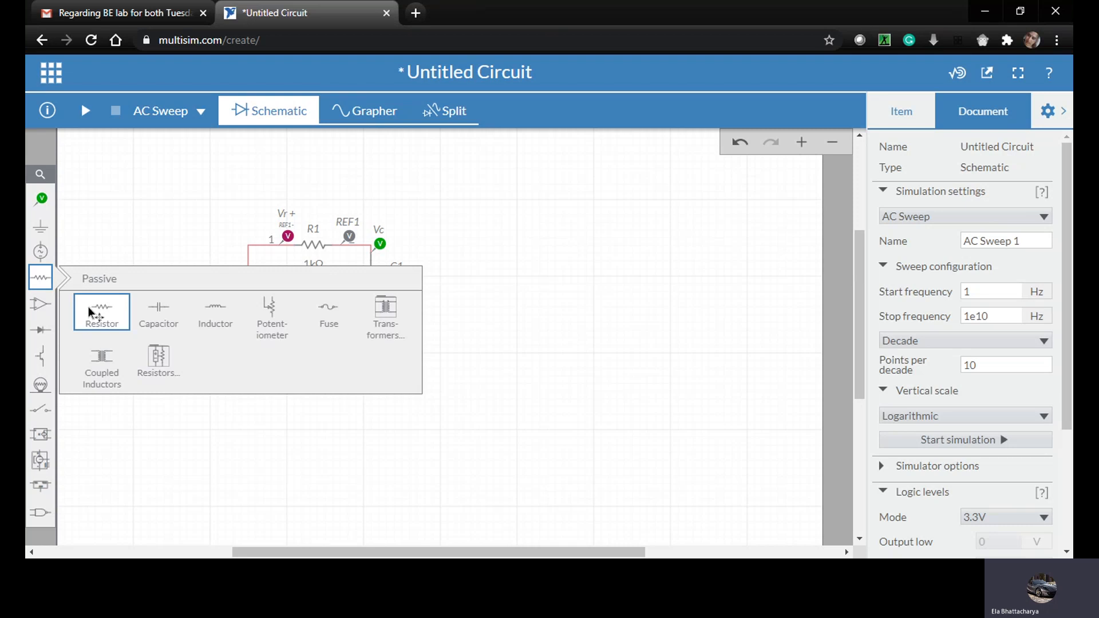
pyautogui.click(589, 267)
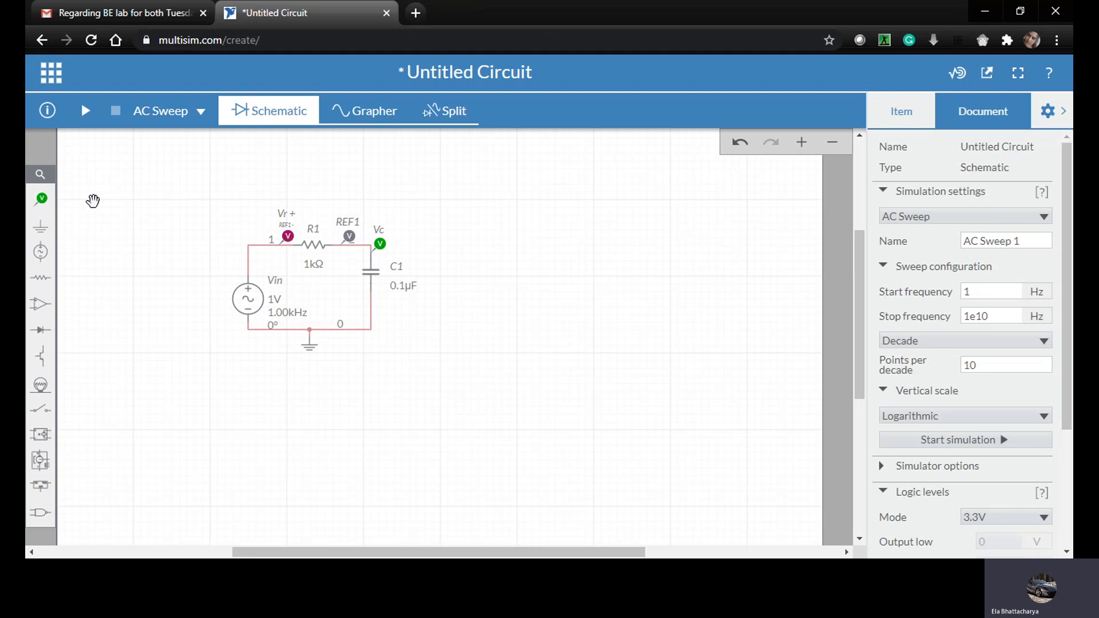
pyautogui.click(41, 200)
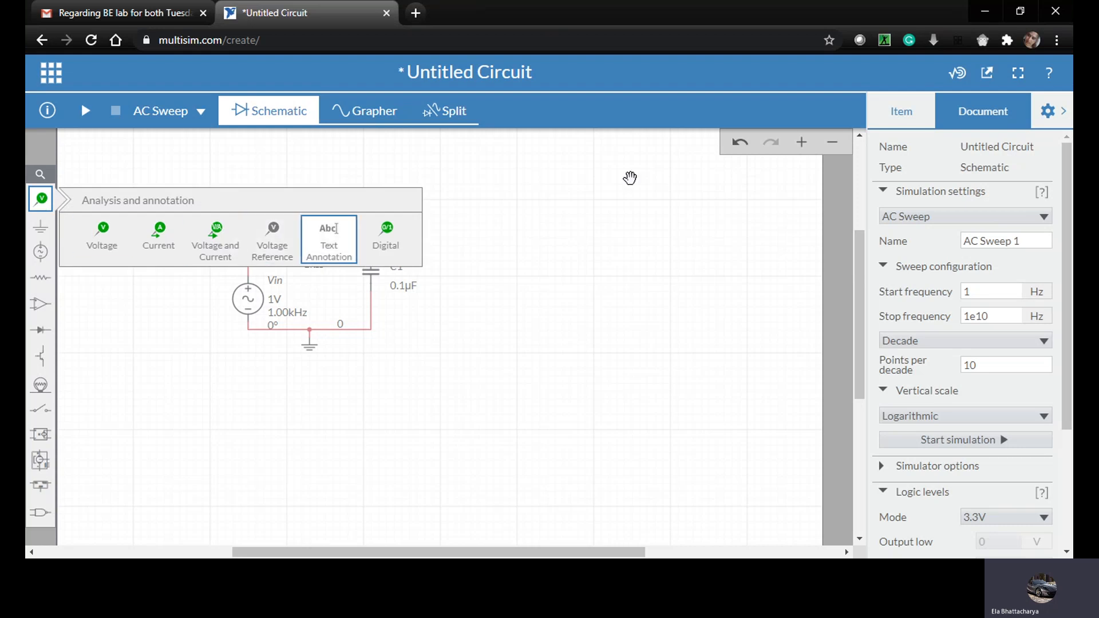
pyautogui.click(587, 210)
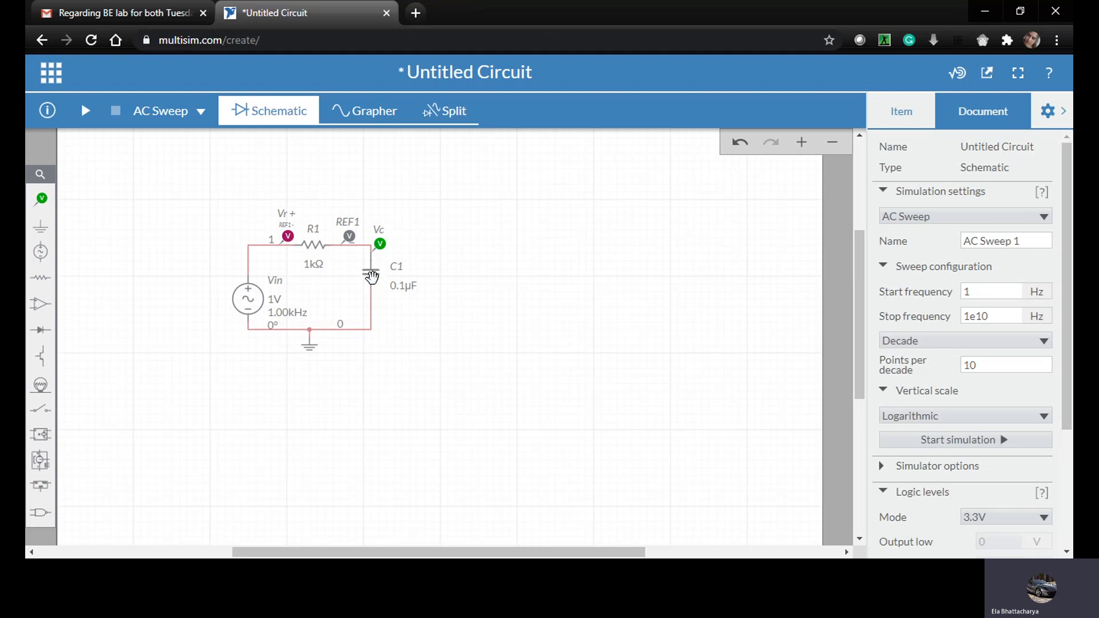
# - Rename the voltage probe Vc above the capacitor as Vout
pyautogui.click(378, 236)
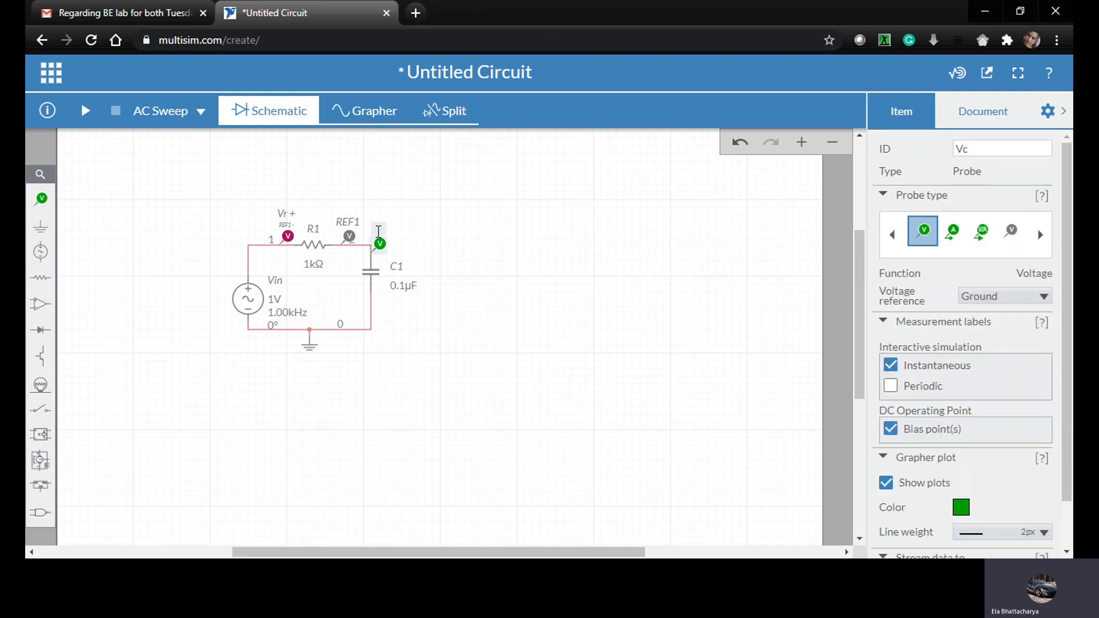
pyautogui.doubleClick(1016, 147)
pyautogui.click(1016, 148)
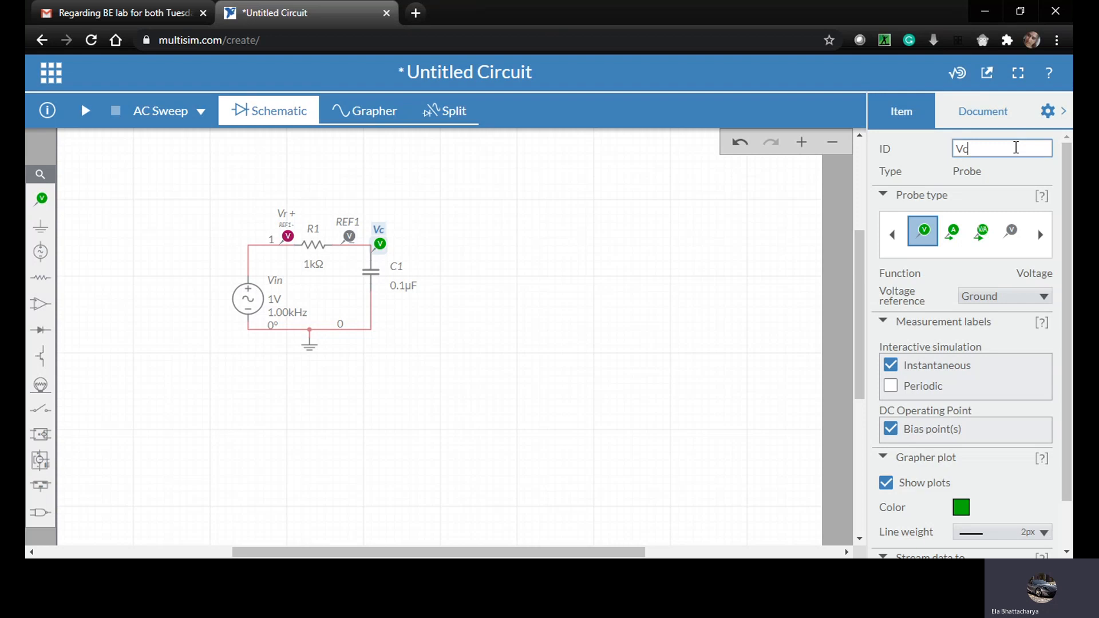
pyautogui.press('BackSpace')
pyautogui.write('out')
pyautogui.click(567, 276)
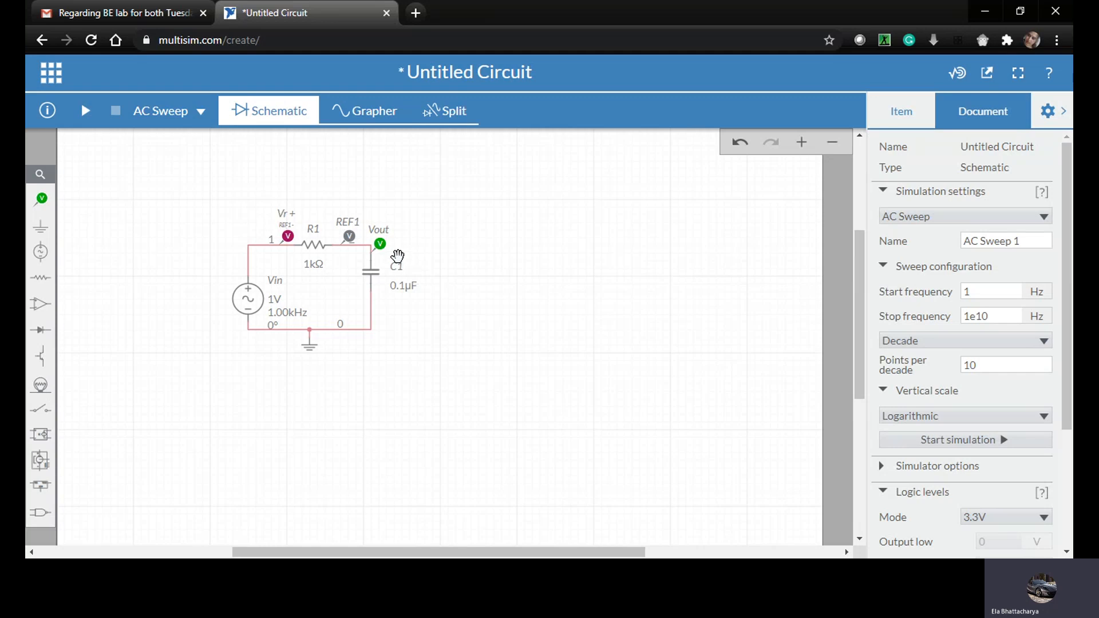
# - Examine the Vr probe's settings and its available plot colours
pyautogui.click(288, 237)
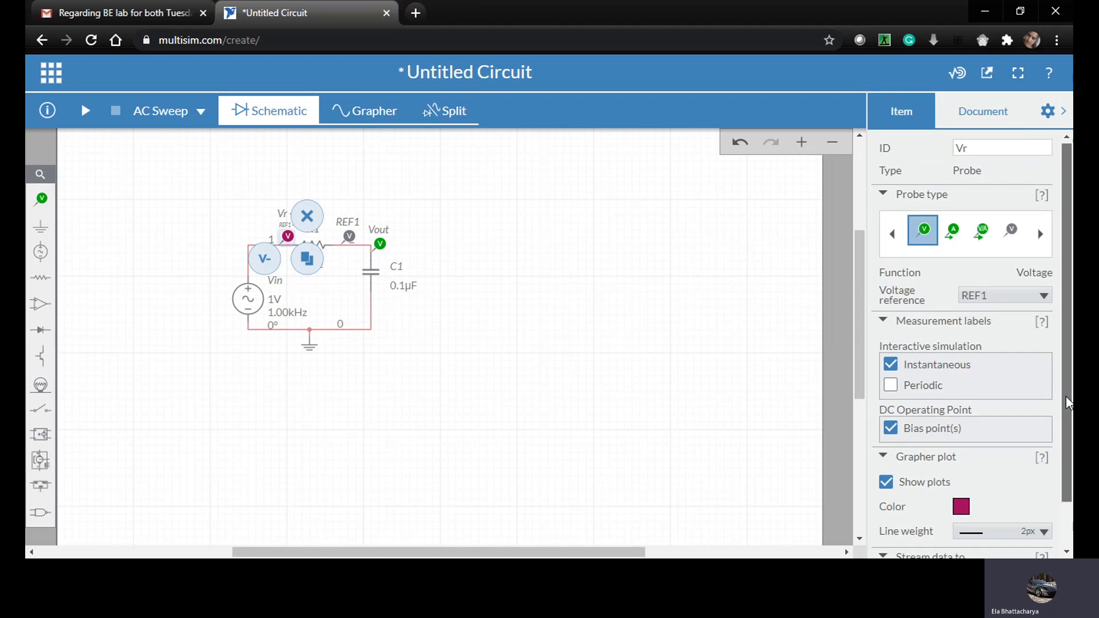
pyautogui.scroll(-1, 1066, 396)
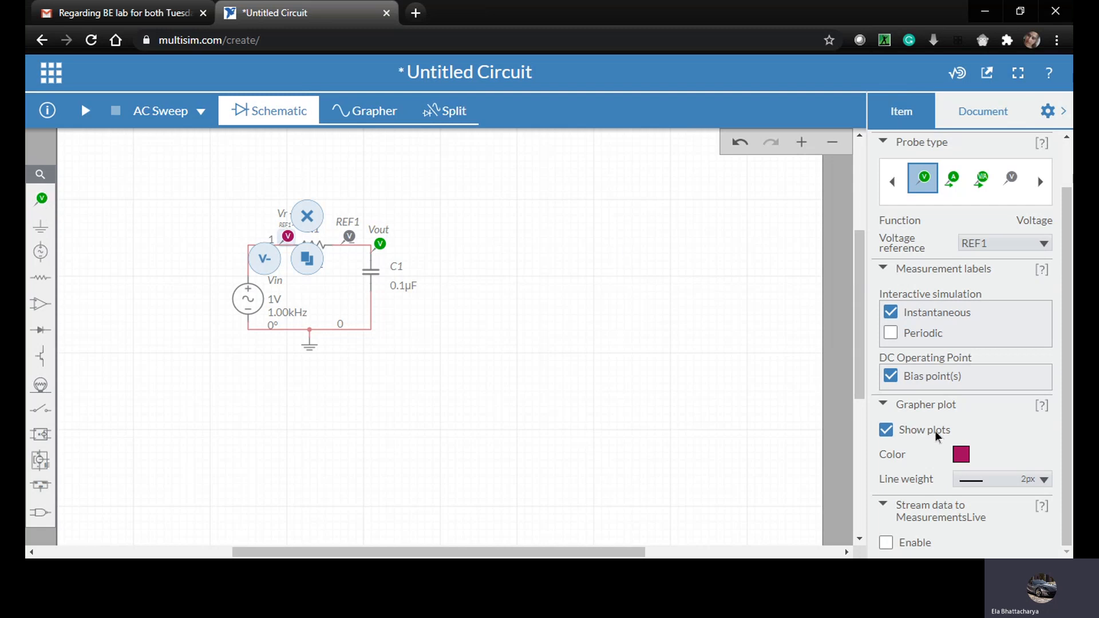
pyautogui.click(961, 454)
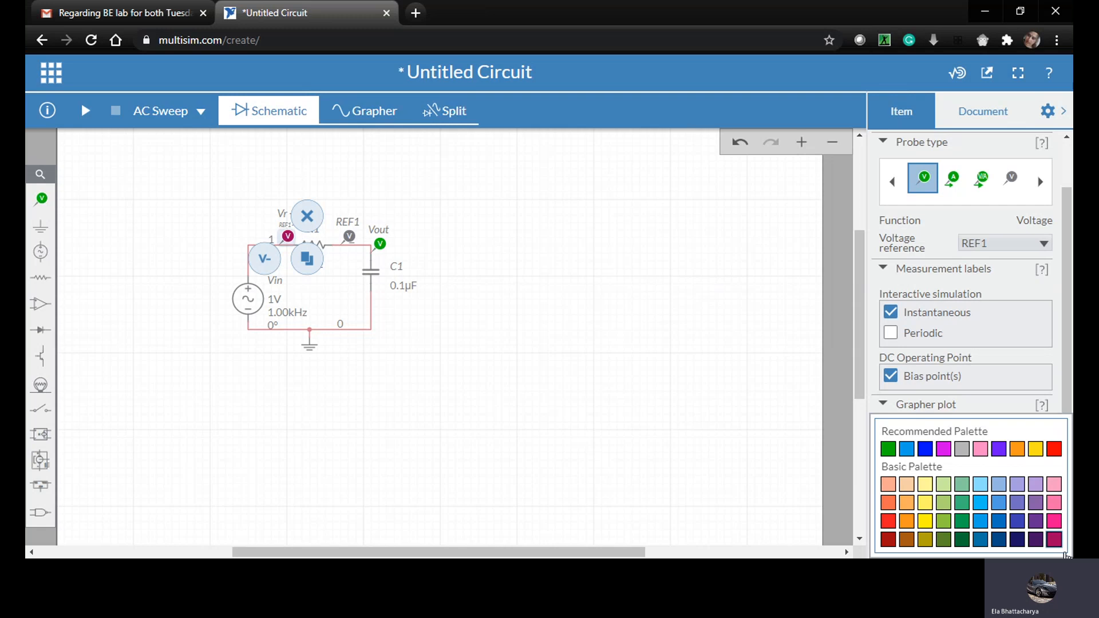
pyautogui.click(1056, 386)
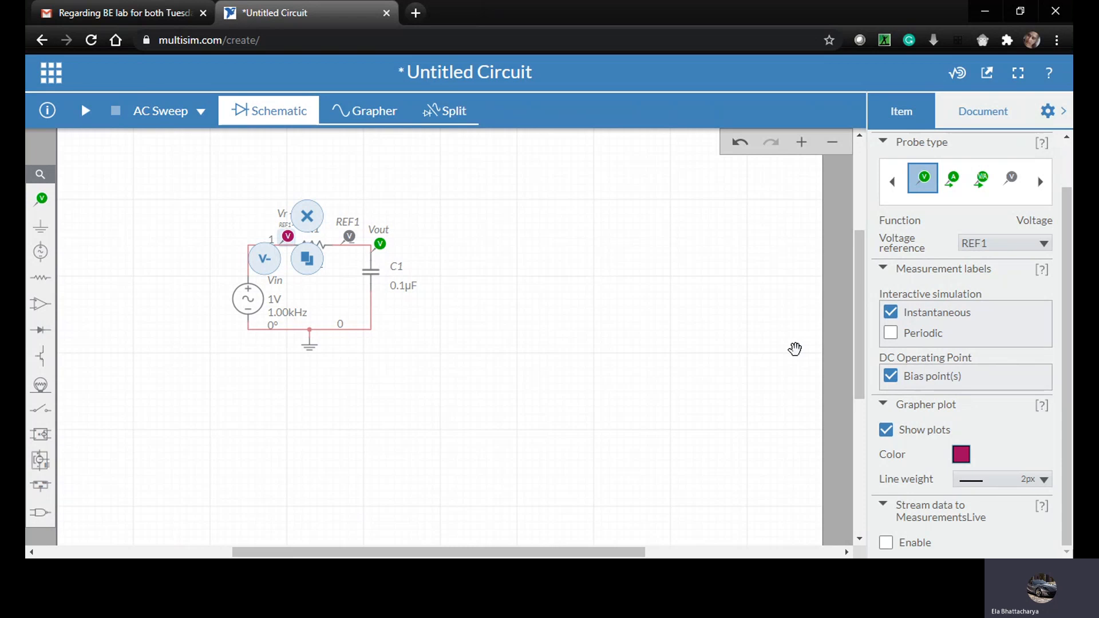
pyautogui.click(476, 315)
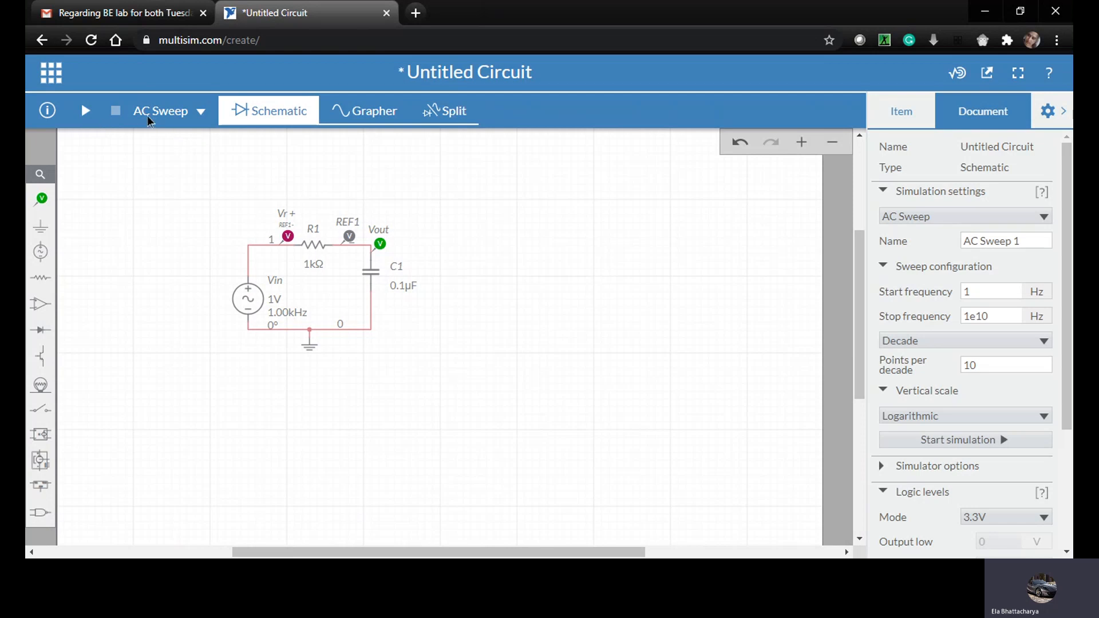
# - Set the resistance of R1 to 1.00 kΩ
pyautogui.click(315, 249)
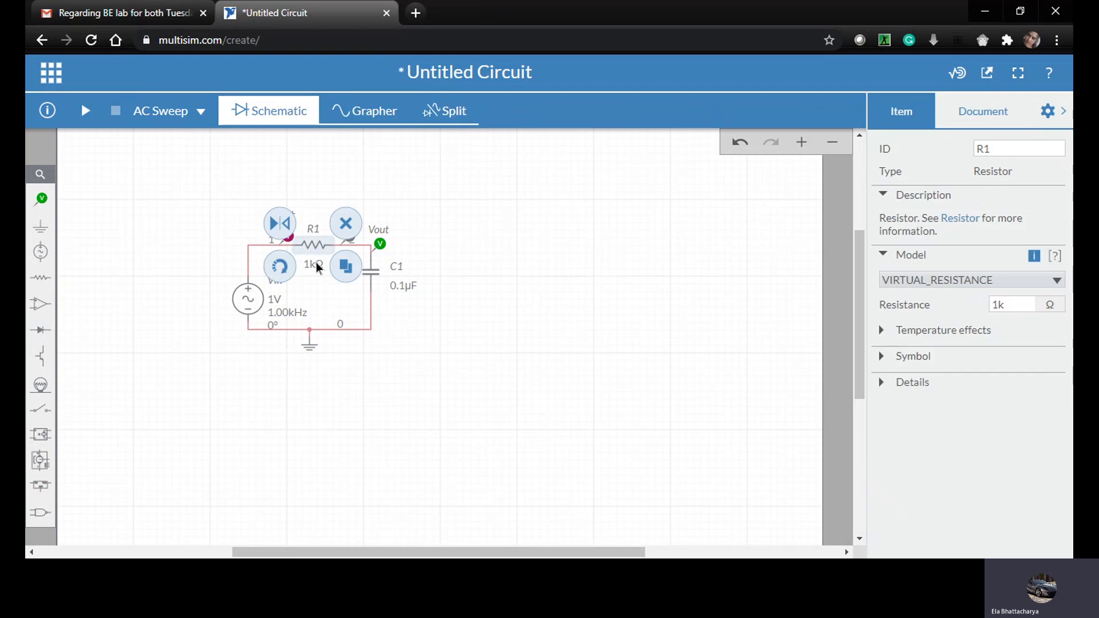
pyautogui.click(316, 262)
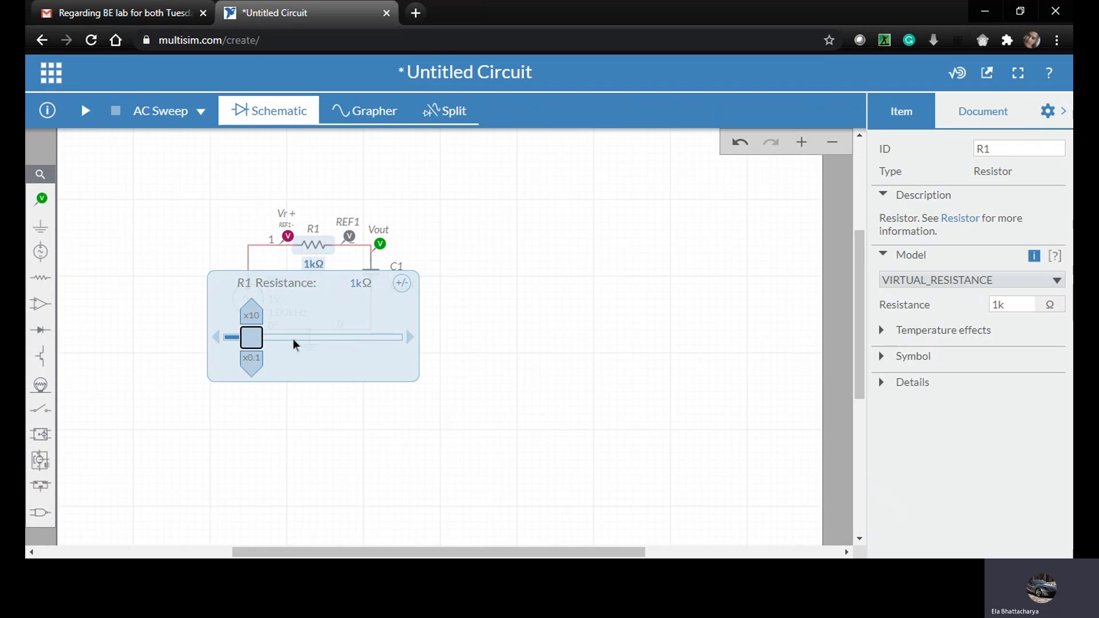
pyautogui.moveTo(274, 338)
pyautogui.mouseDown()
pyautogui.moveTo(292, 338)
pyautogui.moveTo(258, 339)
pyautogui.mouseUp()
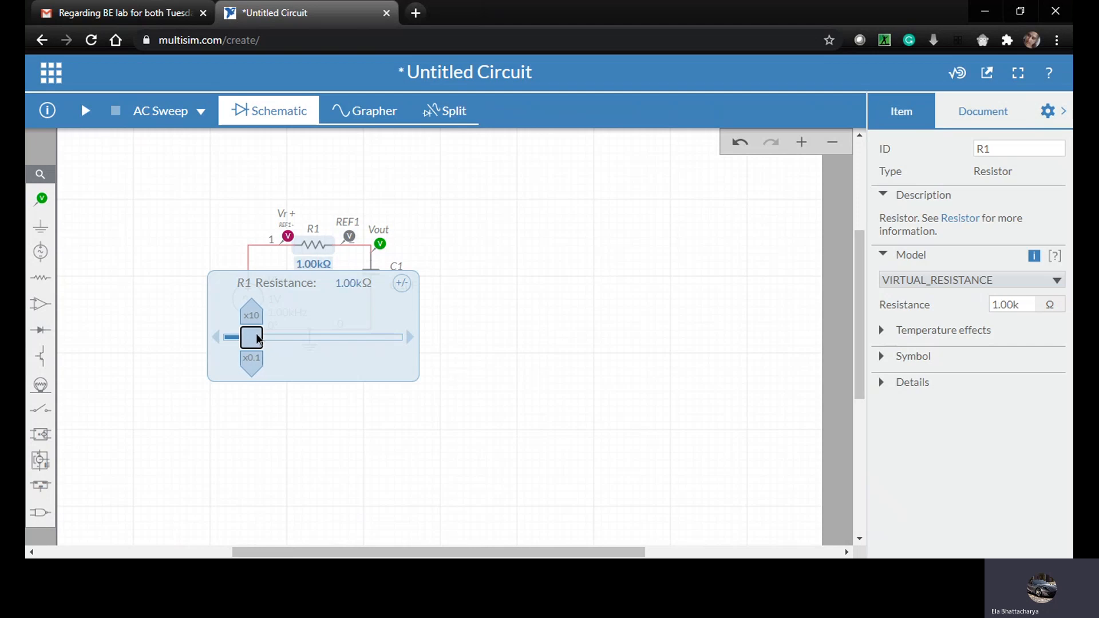
pyautogui.click(609, 178)
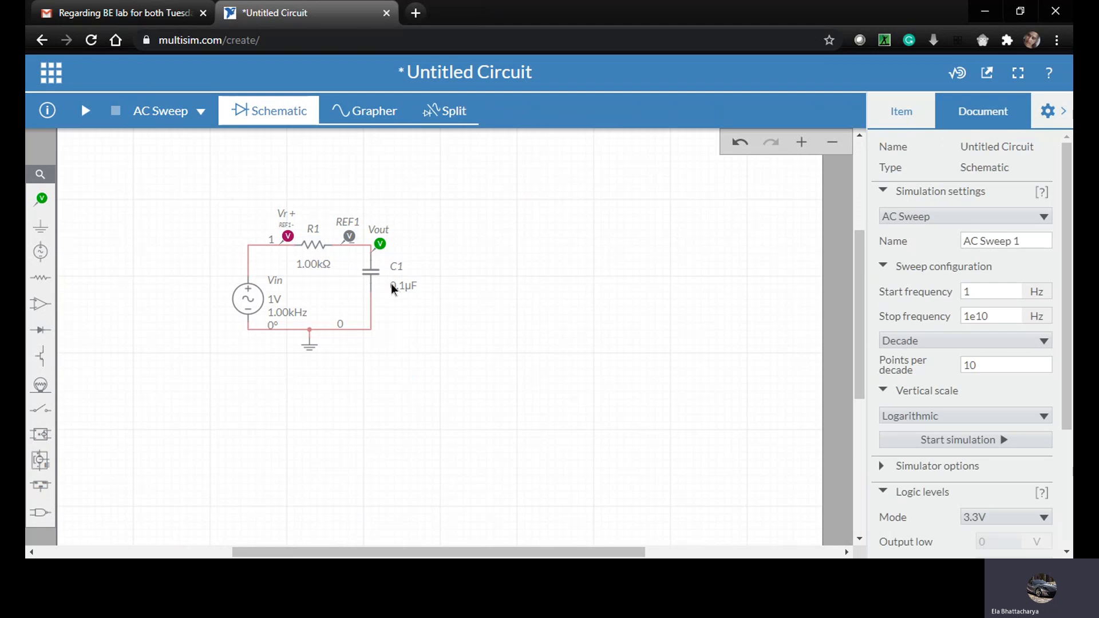
# - Examine the capacitance setting of capacitor C1
pyautogui.click(373, 272)
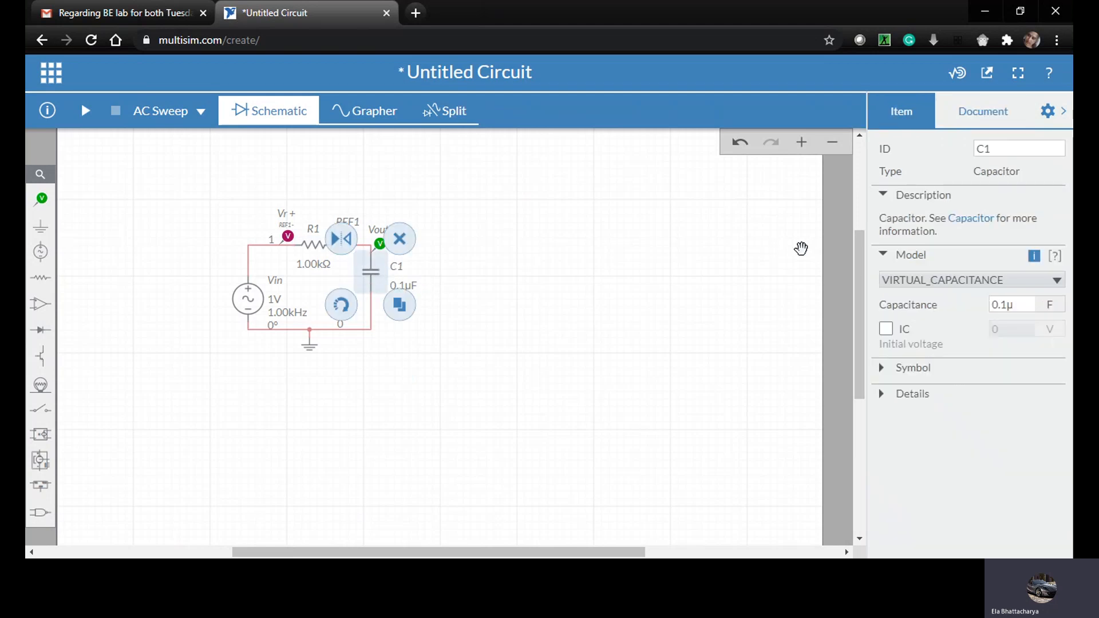
pyautogui.click(1021, 312)
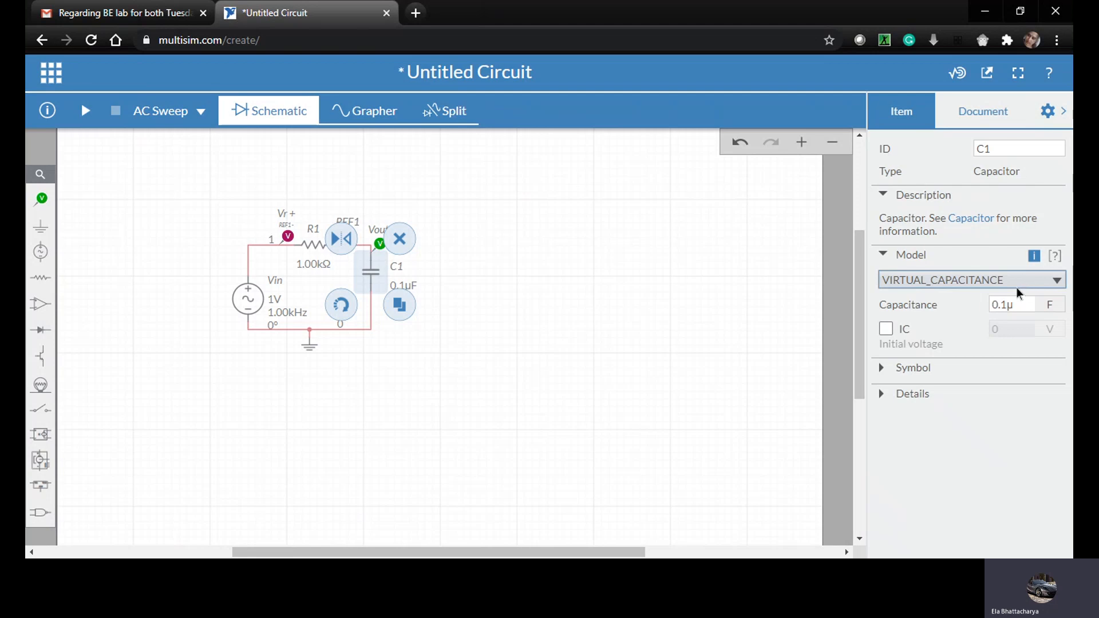
pyautogui.click(1018, 302)
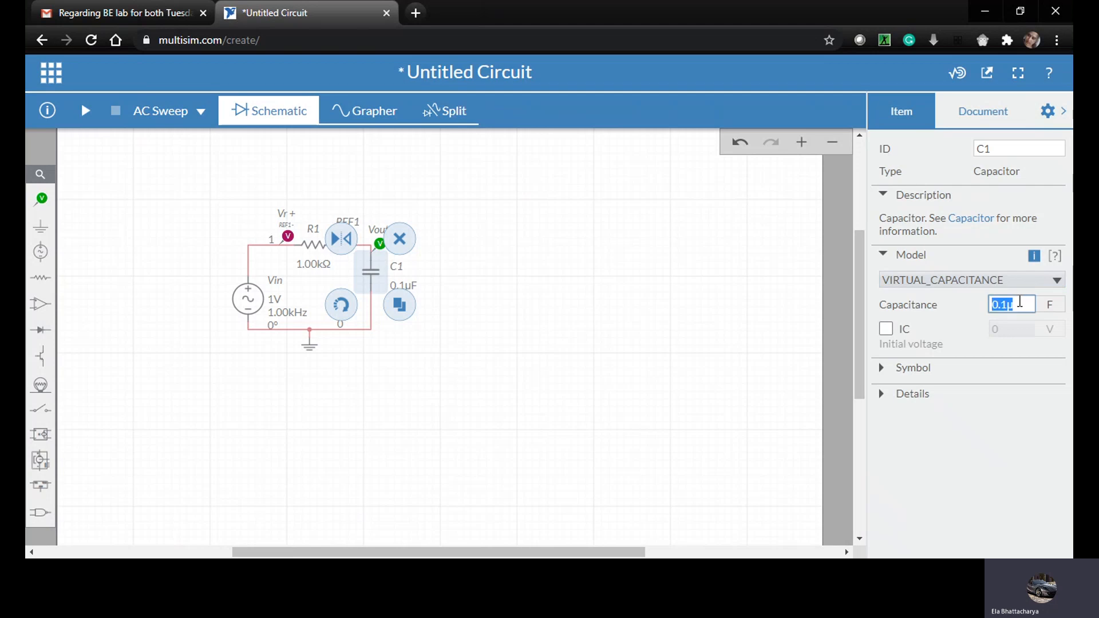
pyautogui.click(630, 198)
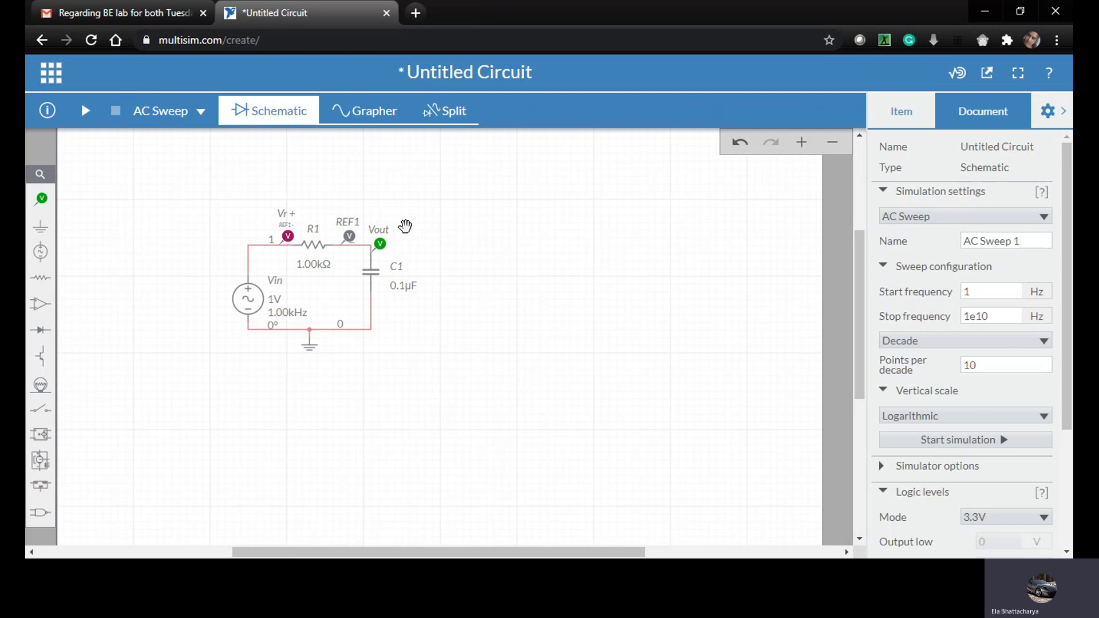
# - Run a Transient simulation of the RC circuit and show the schematic and graph side by side
pyautogui.click(148, 115)
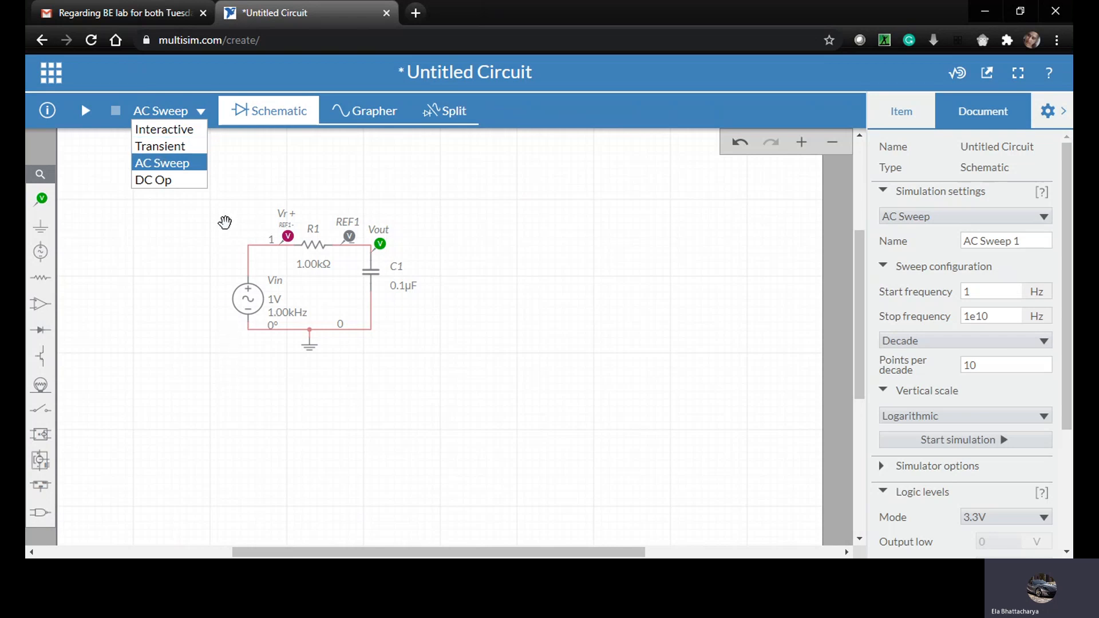
pyautogui.click(183, 147)
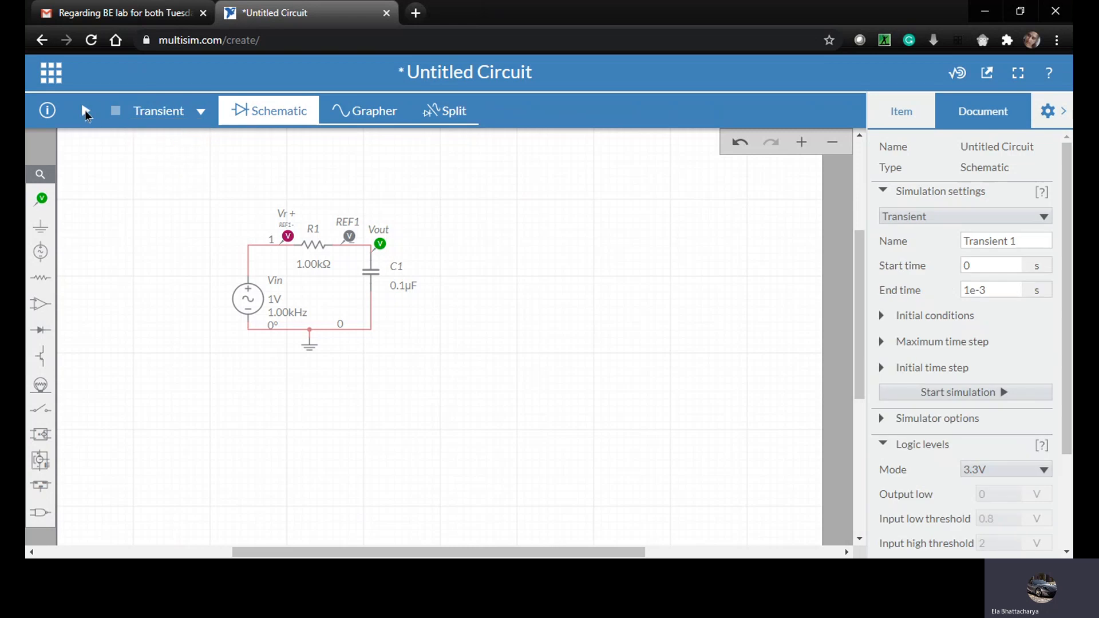
pyautogui.click(86, 111)
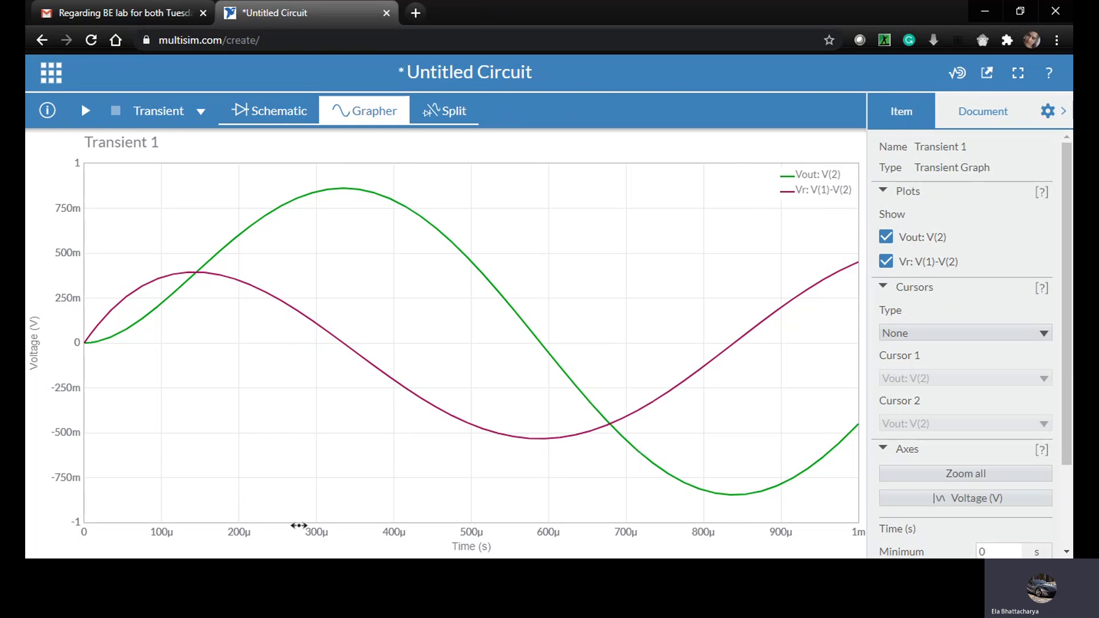
pyautogui.click(438, 106)
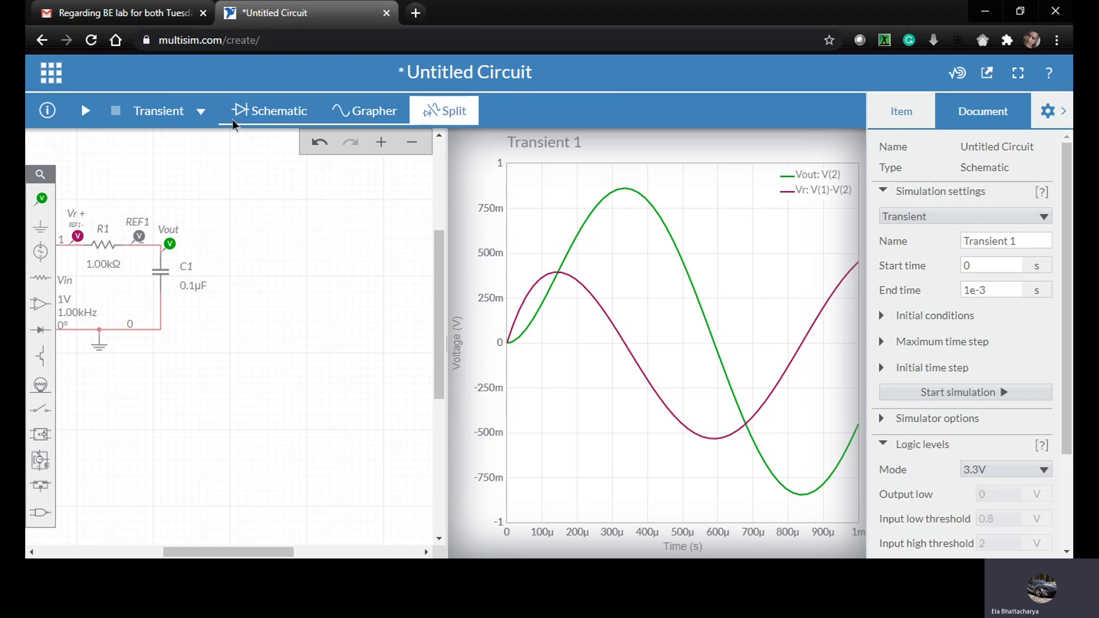
# - Run an AC Sweep simulation of the RC circuit, inspect the Vr phase curve, and return to the schematic
pyautogui.click(278, 111)
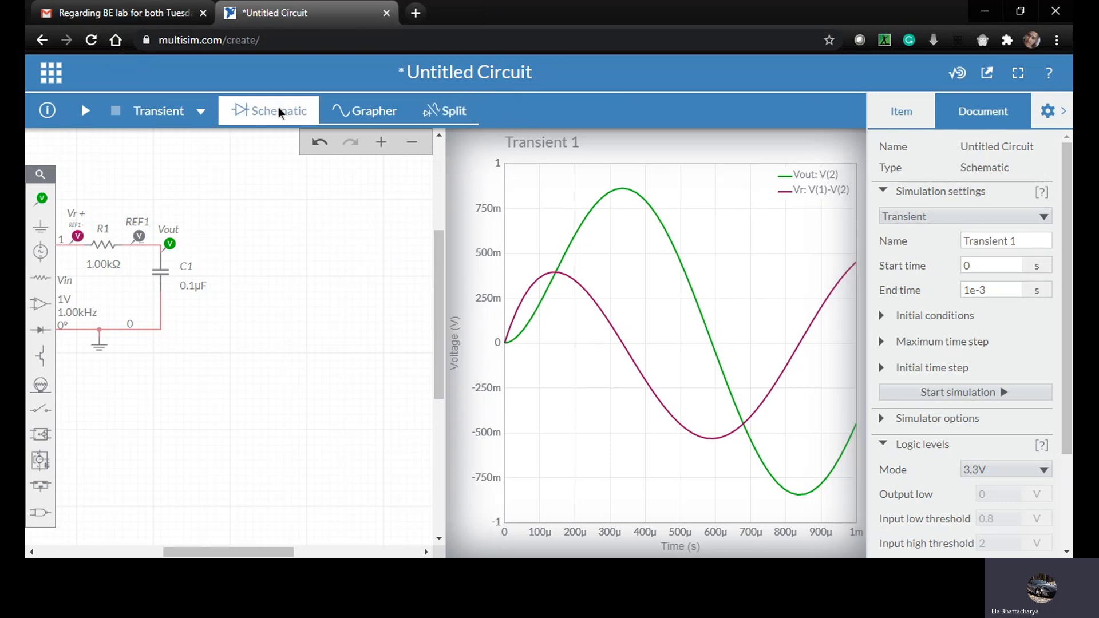
pyautogui.click(155, 112)
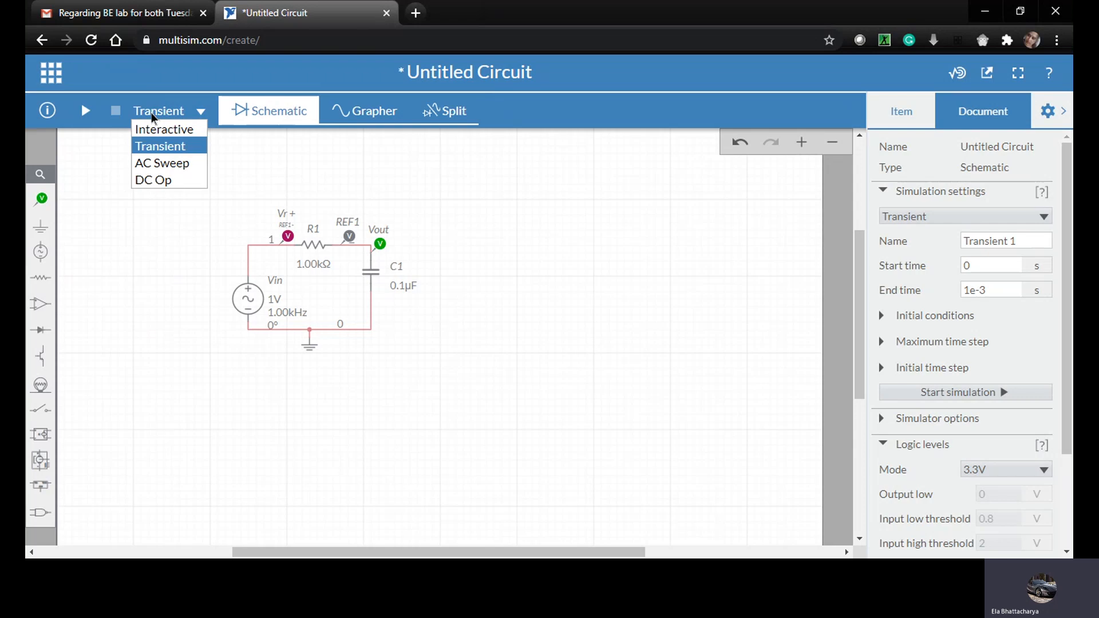
pyautogui.click(163, 165)
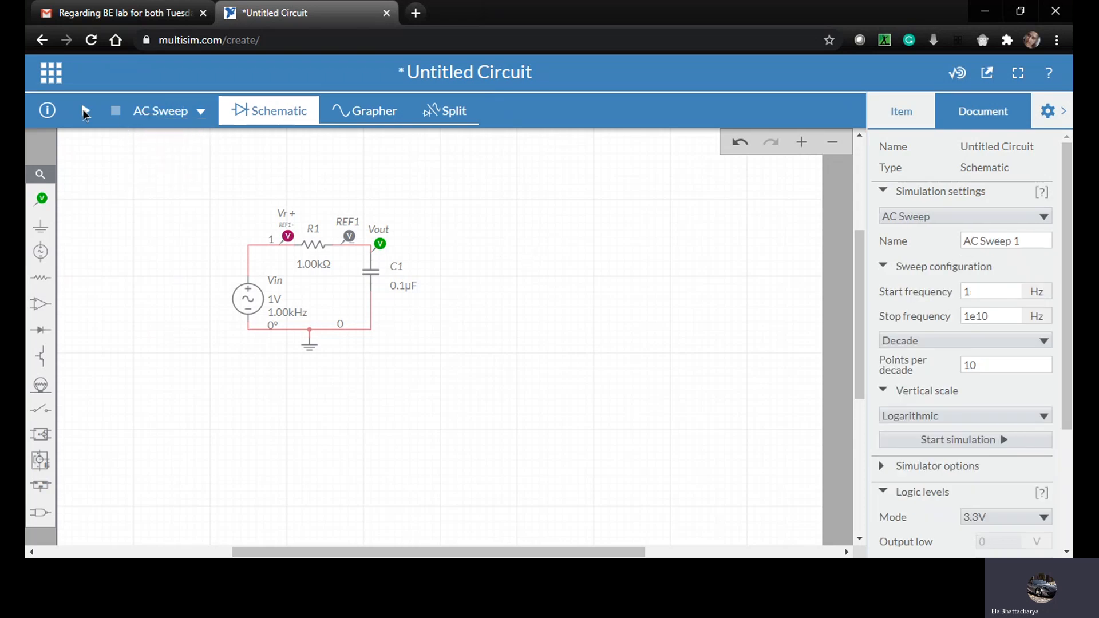
pyautogui.click(84, 112)
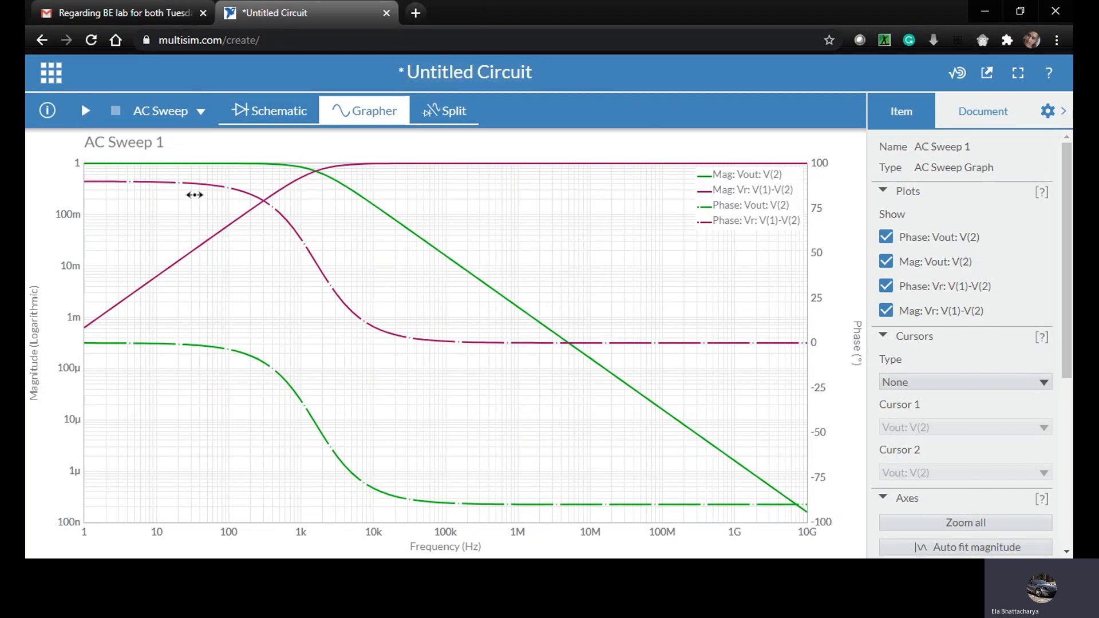
pyautogui.moveTo(178, 183)
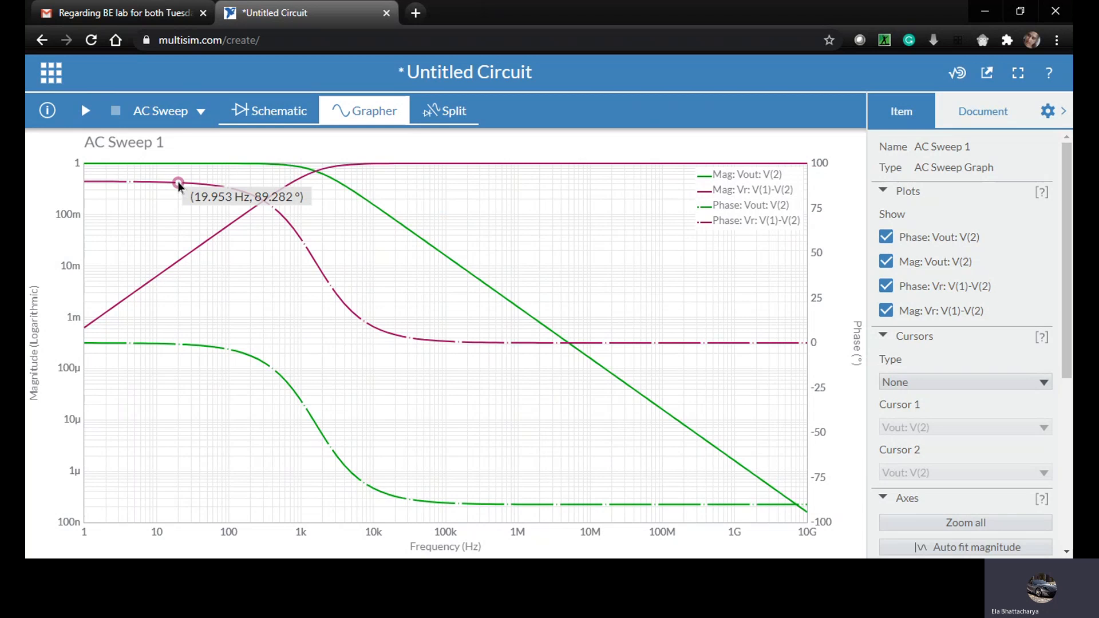
pyautogui.click(278, 111)
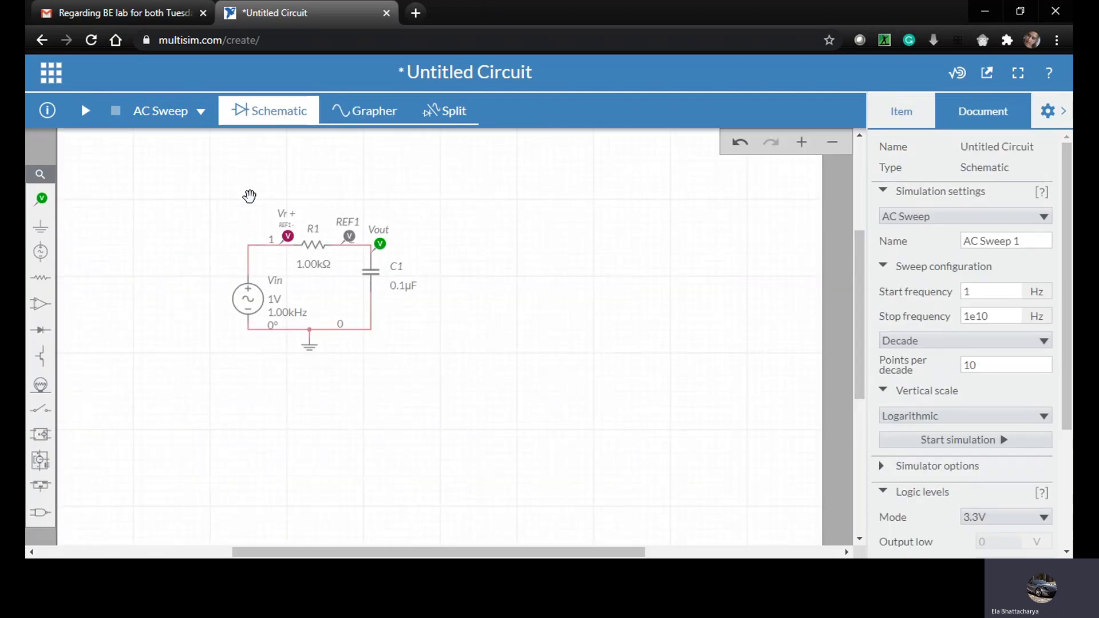
pyautogui.click(316, 248)
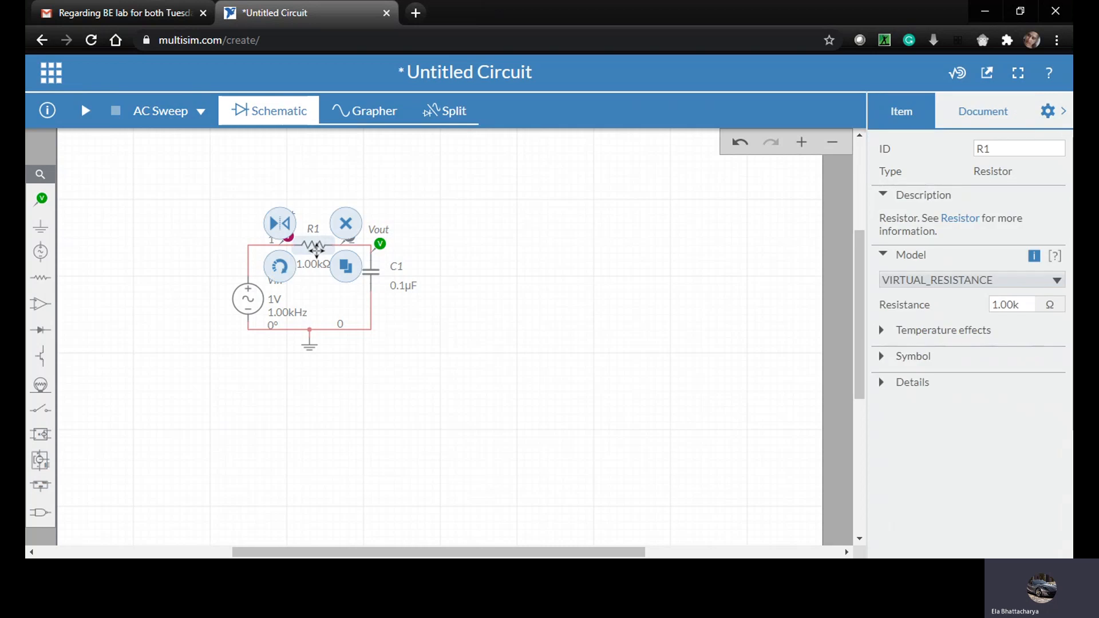
pyautogui.moveTo(316, 248); pyautogui.dragTo(589, 193)
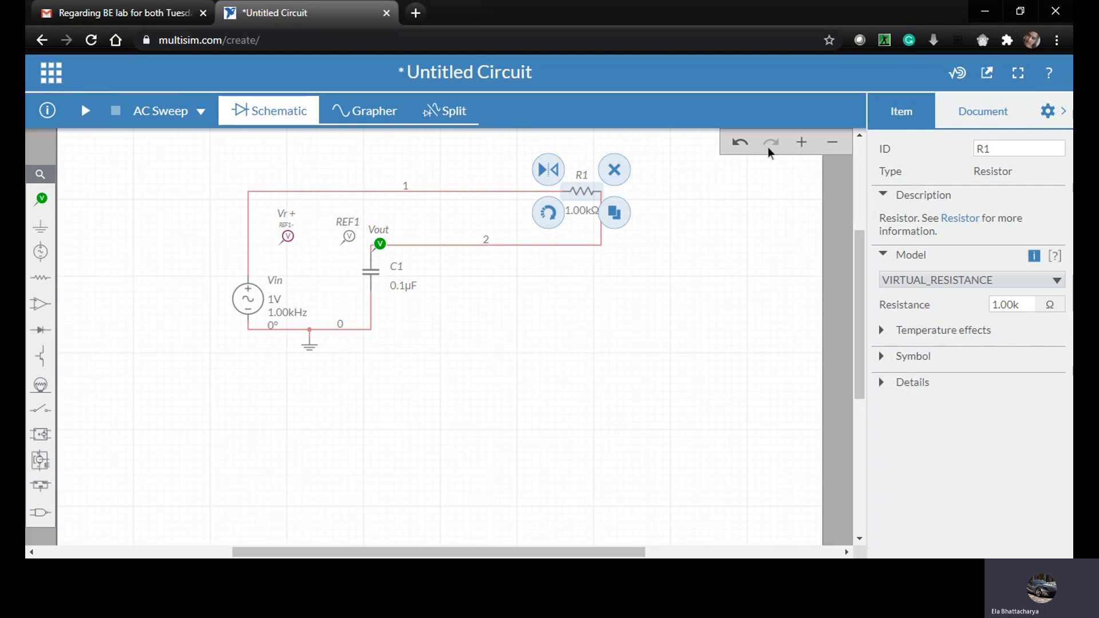
pyautogui.click(740, 143)
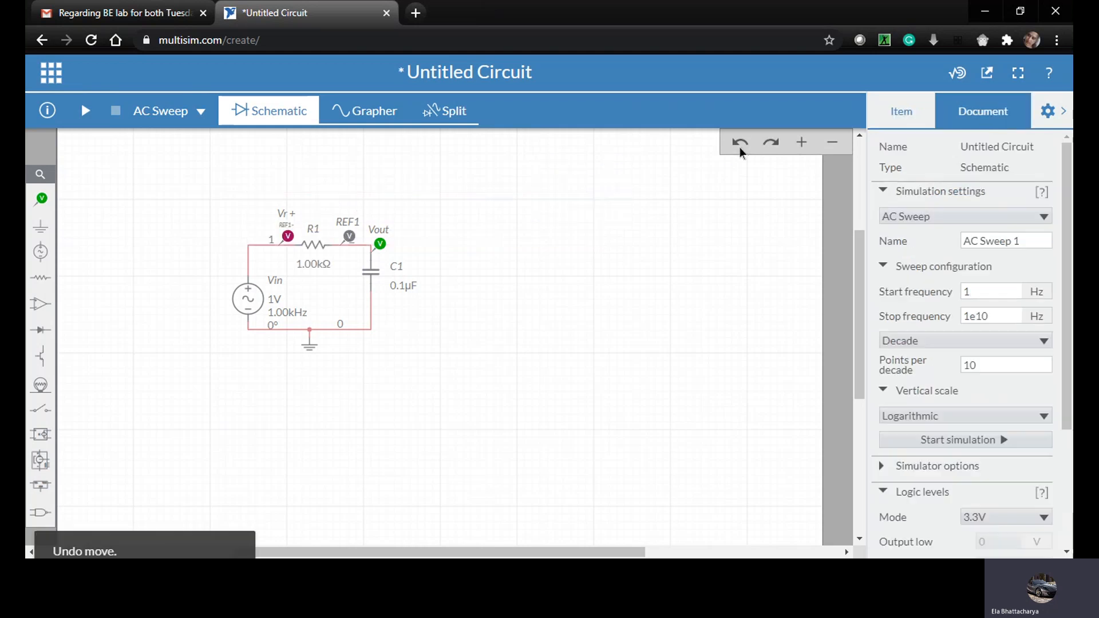
# - Duplicate resistor R1 and capacitor C1, placing both copies in the empty area beside the circuit
pyautogui.click(310, 250)
pyautogui.click(347, 270)
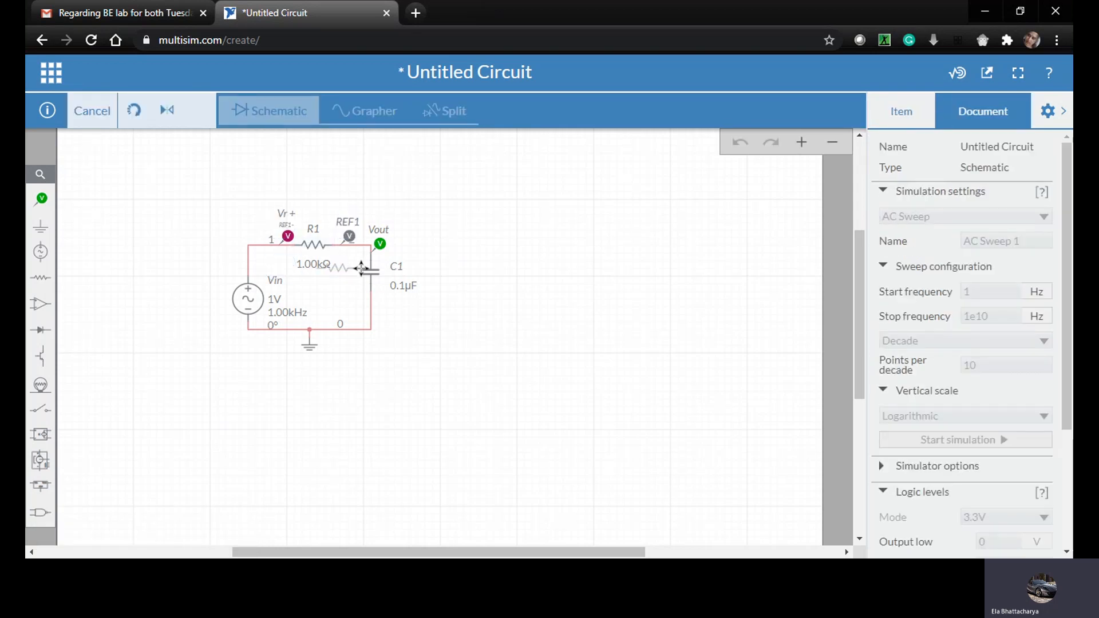
pyautogui.click(553, 182)
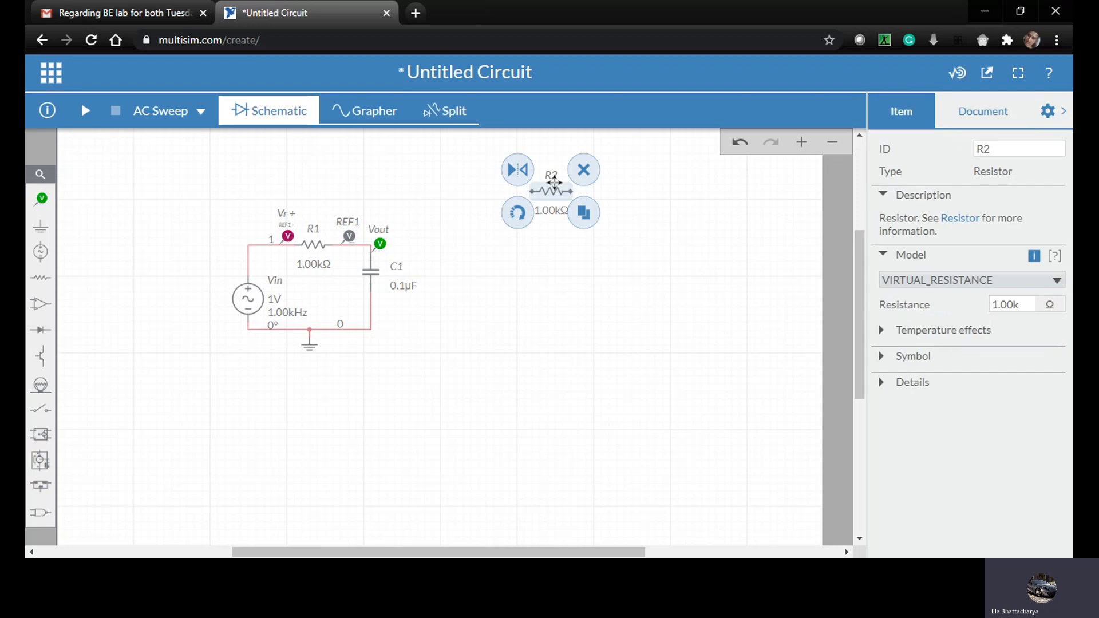
pyautogui.click(455, 309)
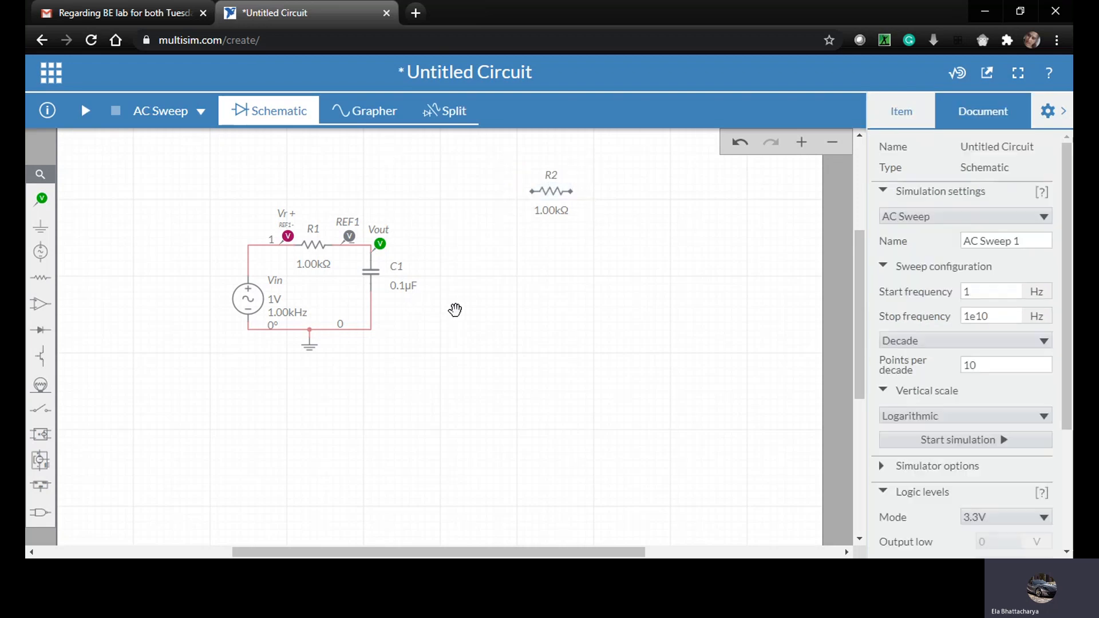
pyautogui.click(371, 271)
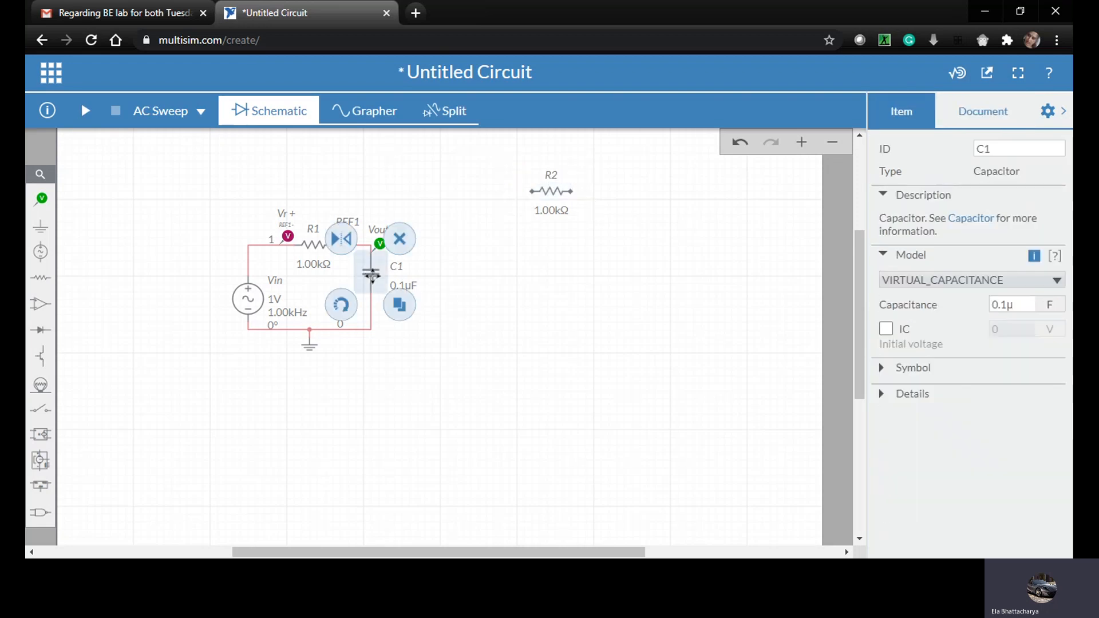
pyautogui.click(400, 305)
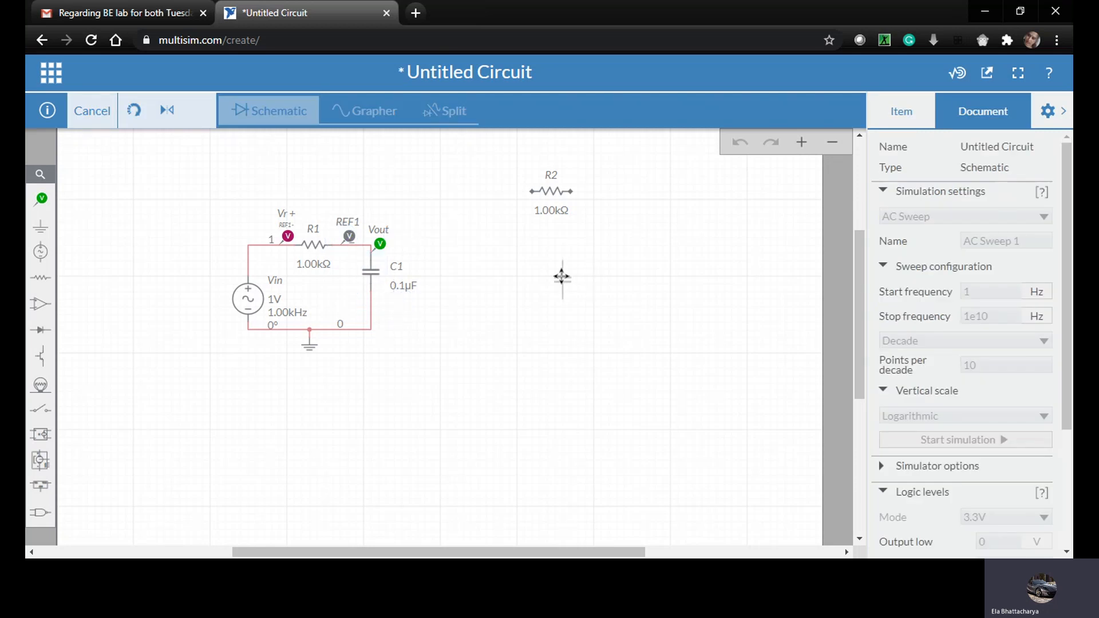
pyautogui.click(562, 277)
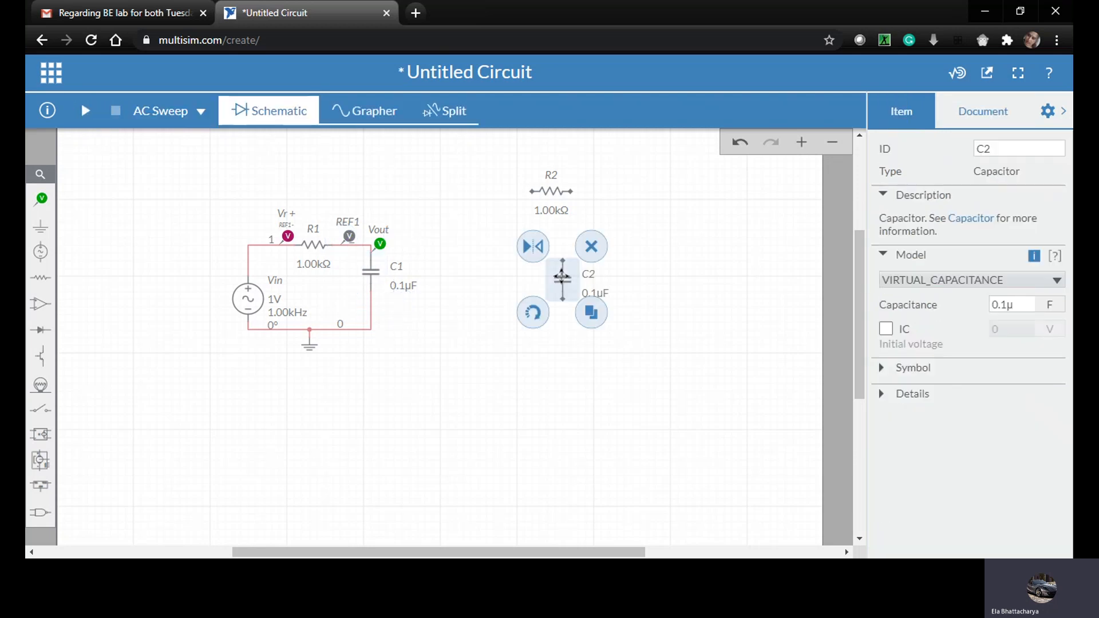
# - Delete the original resistor R1 and capacitor C1 from the circuit
pyautogui.click(310, 246)
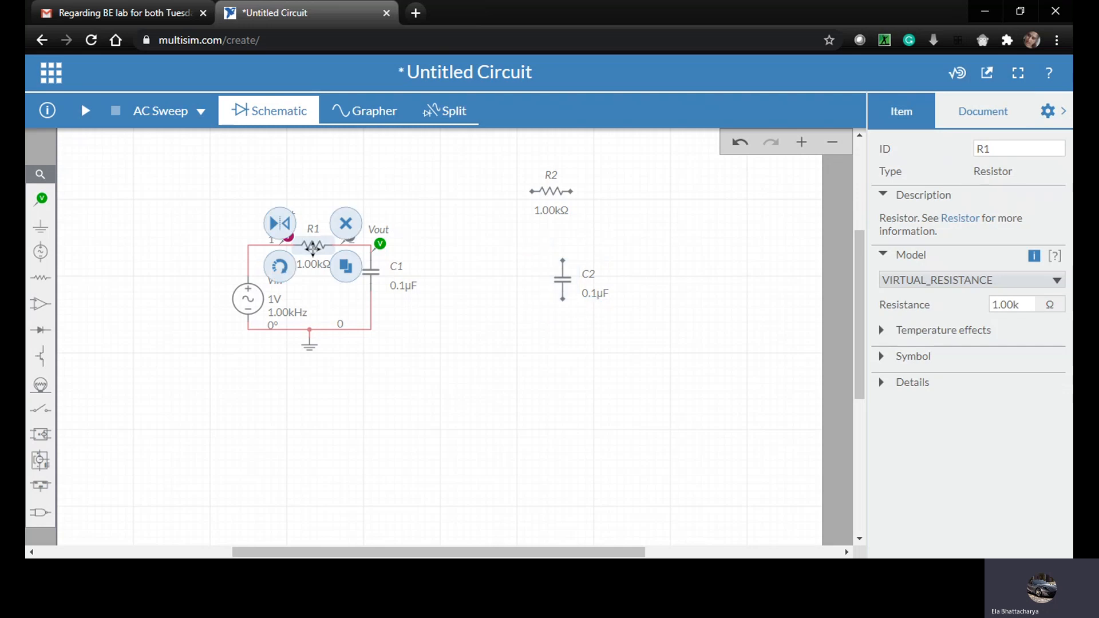
pyautogui.click(345, 223)
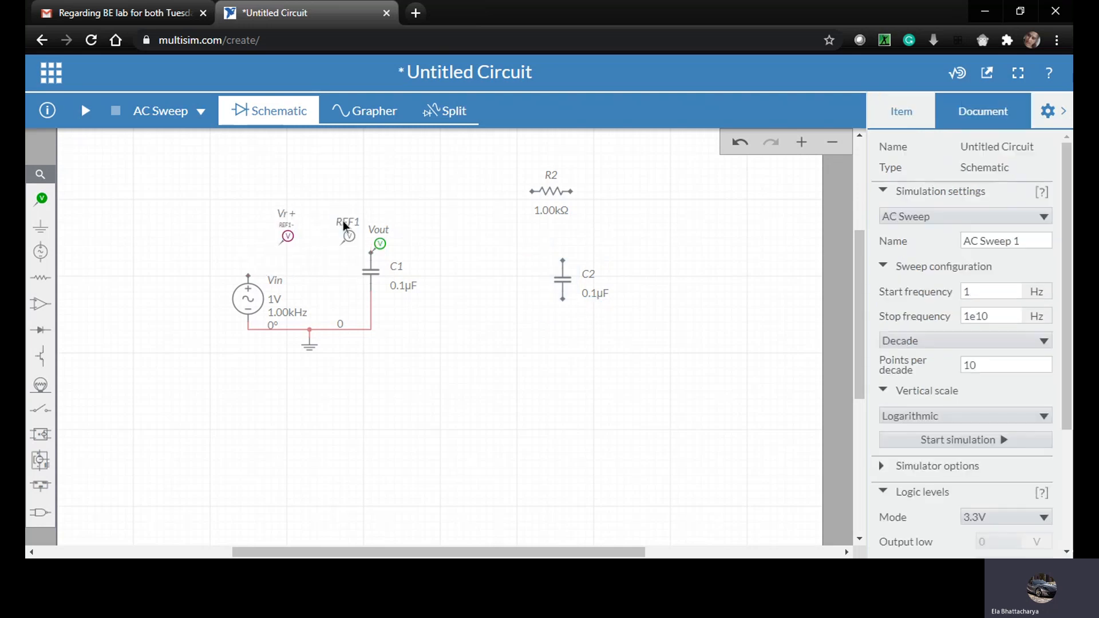
pyautogui.click(372, 270)
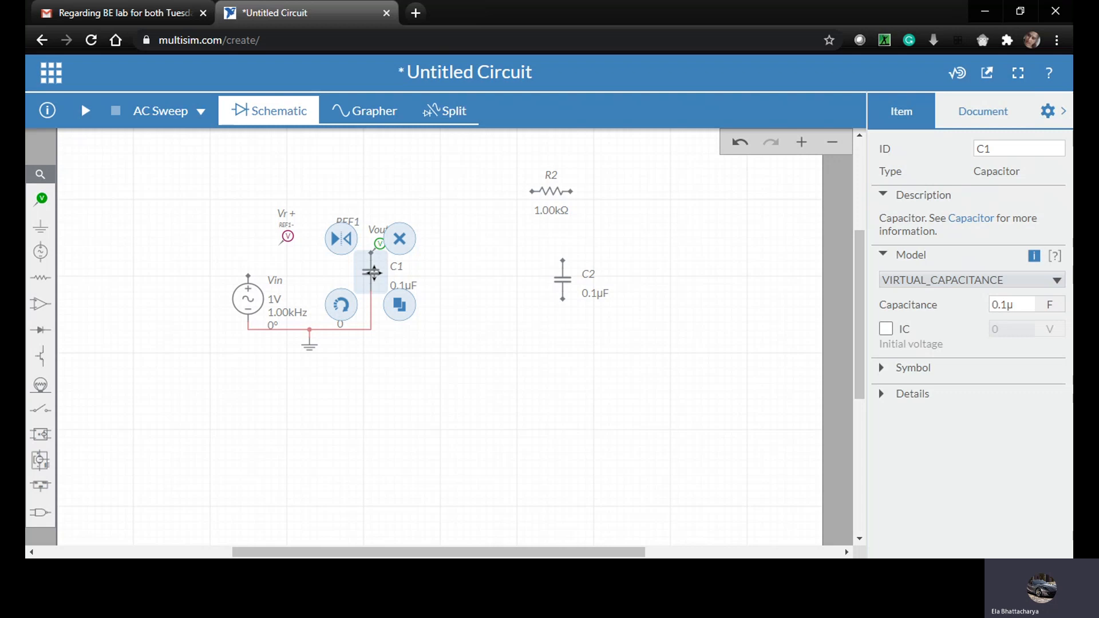
pyautogui.click(399, 239)
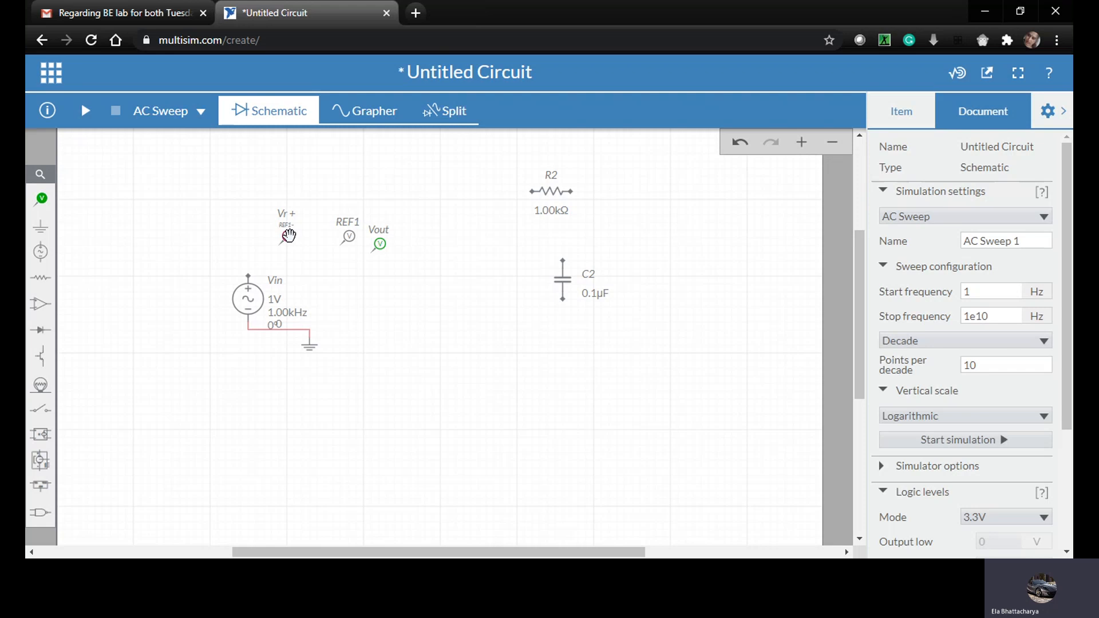
# - Delete the Vr voltage probe and the REF1 reference probe, keeping the Vout probe
pyautogui.click(289, 235)
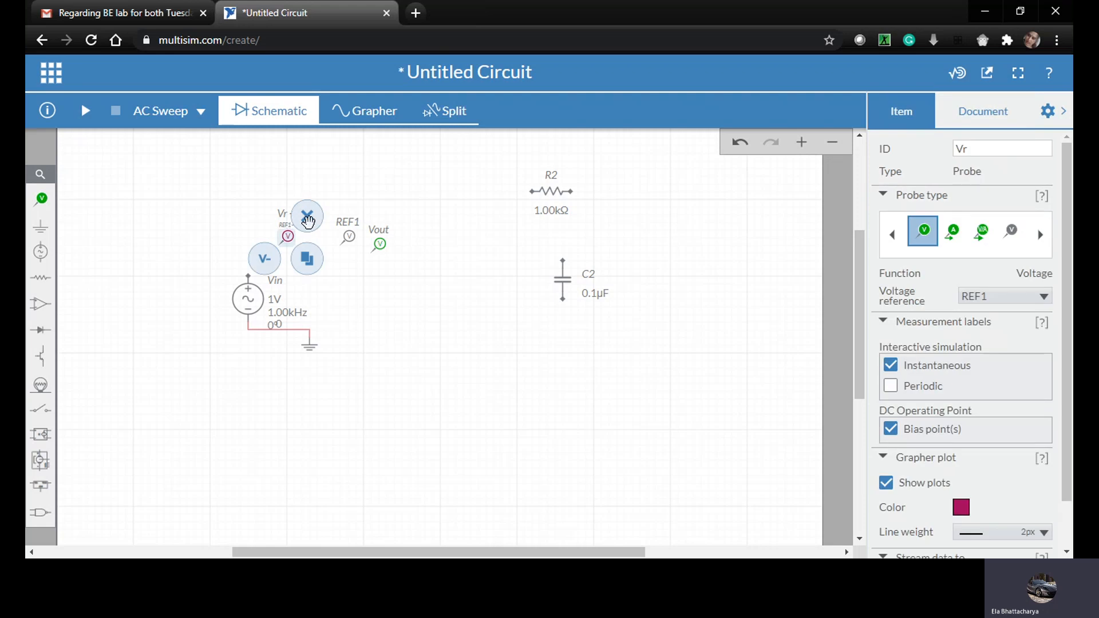
pyautogui.click(310, 224)
pyautogui.click(347, 237)
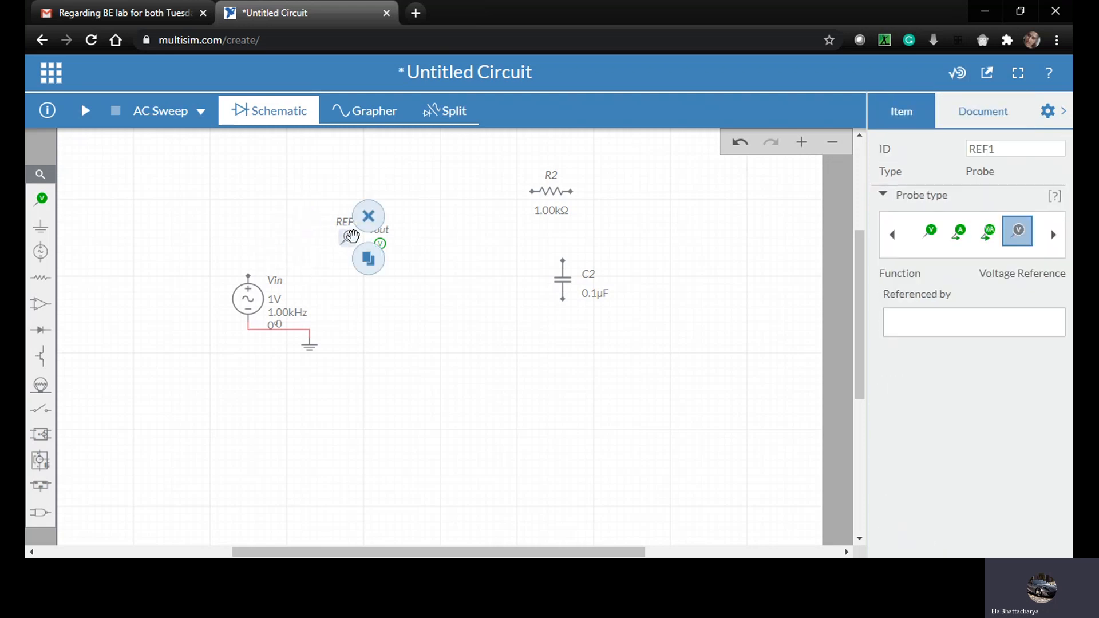
pyautogui.click(369, 218)
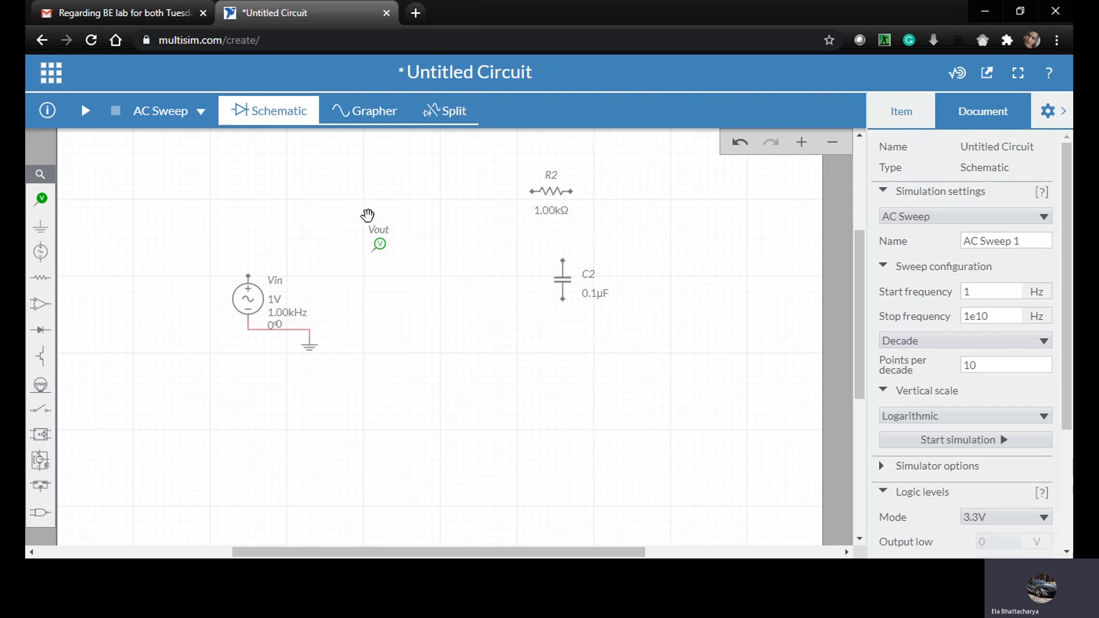
# - Switch to the exp-2.pdf lab handout in Gmail and examine the Part 3 high-pass RC circuit diagram and instructions
pyautogui.click(102, 10)
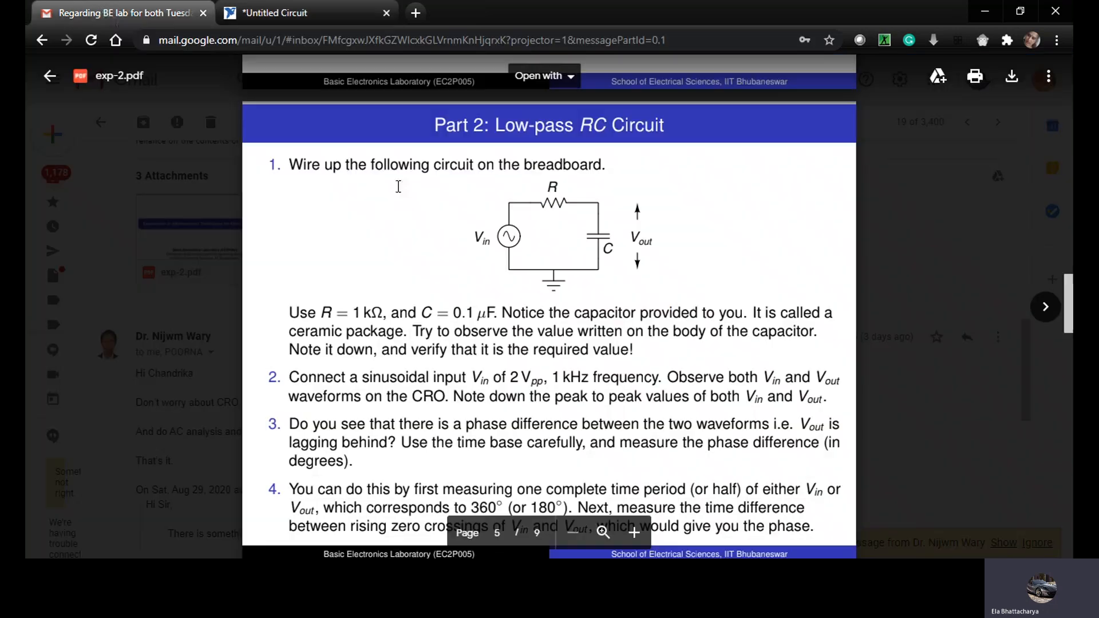
pyautogui.scroll(-12, 445, 229)
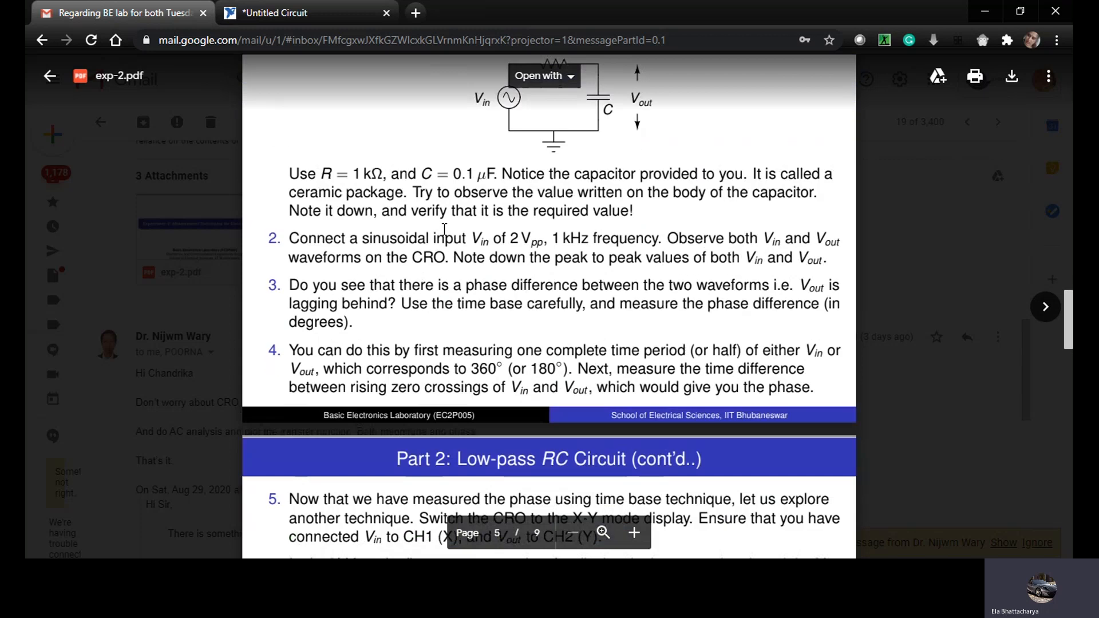
pyautogui.scroll(-15, 444, 229)
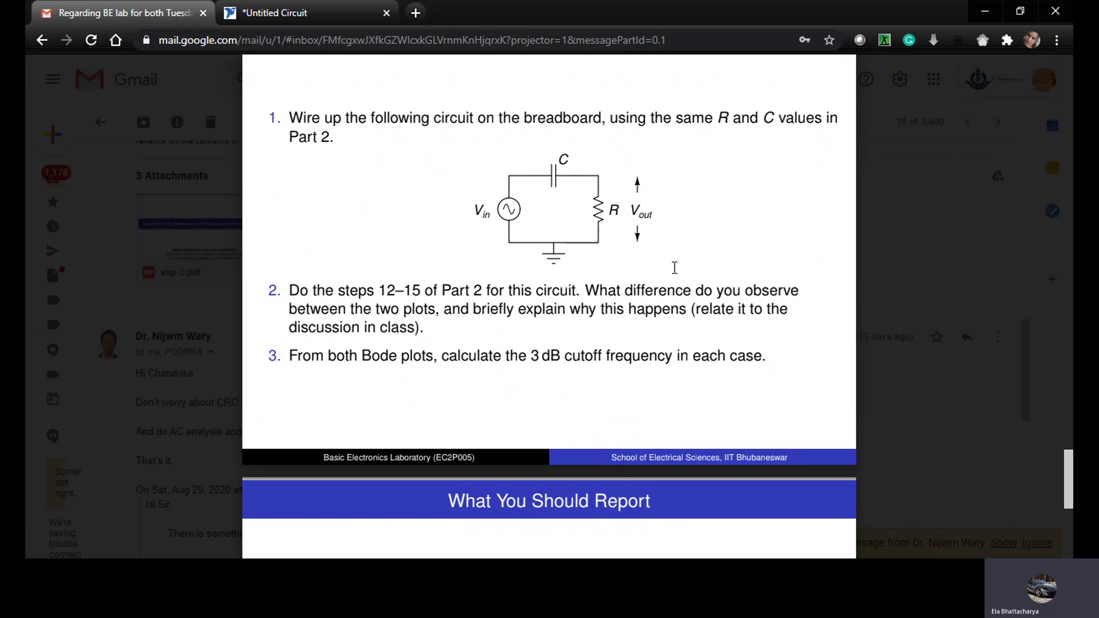
pyautogui.scroll(2, 680, 264)
pyautogui.scroll(5, 680, 264)
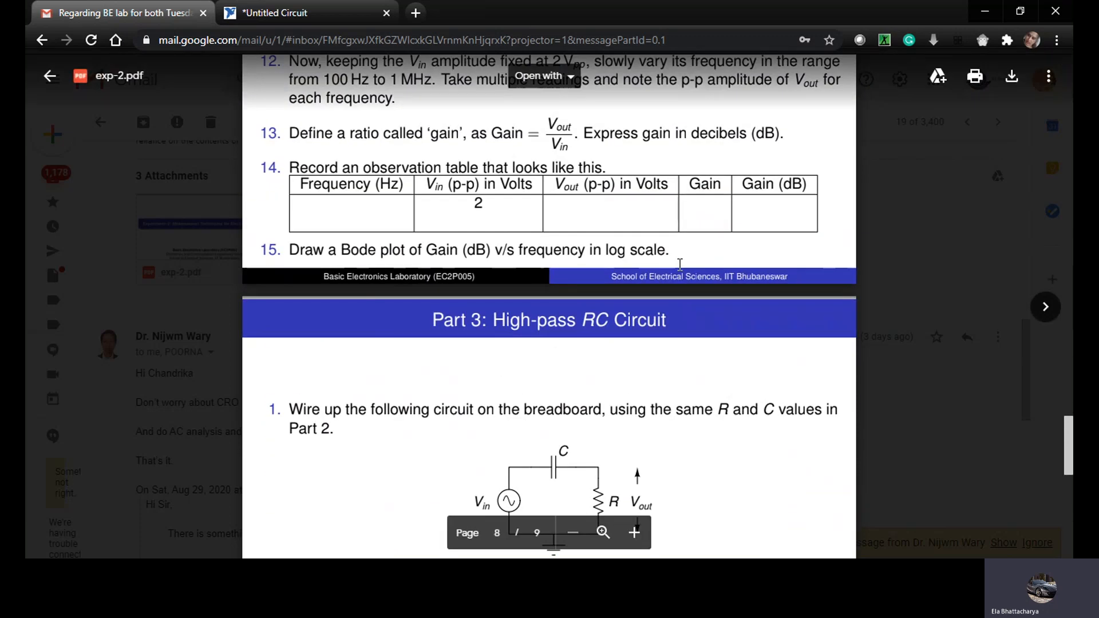
pyautogui.scroll(-7, 703, 245)
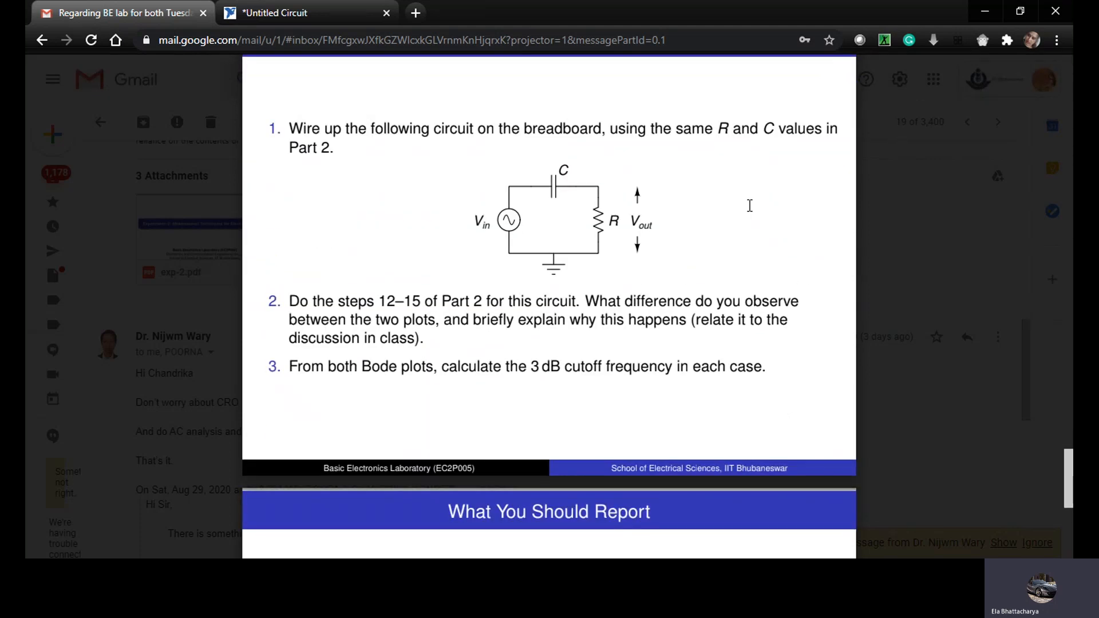
pyautogui.scroll(-8, 750, 206)
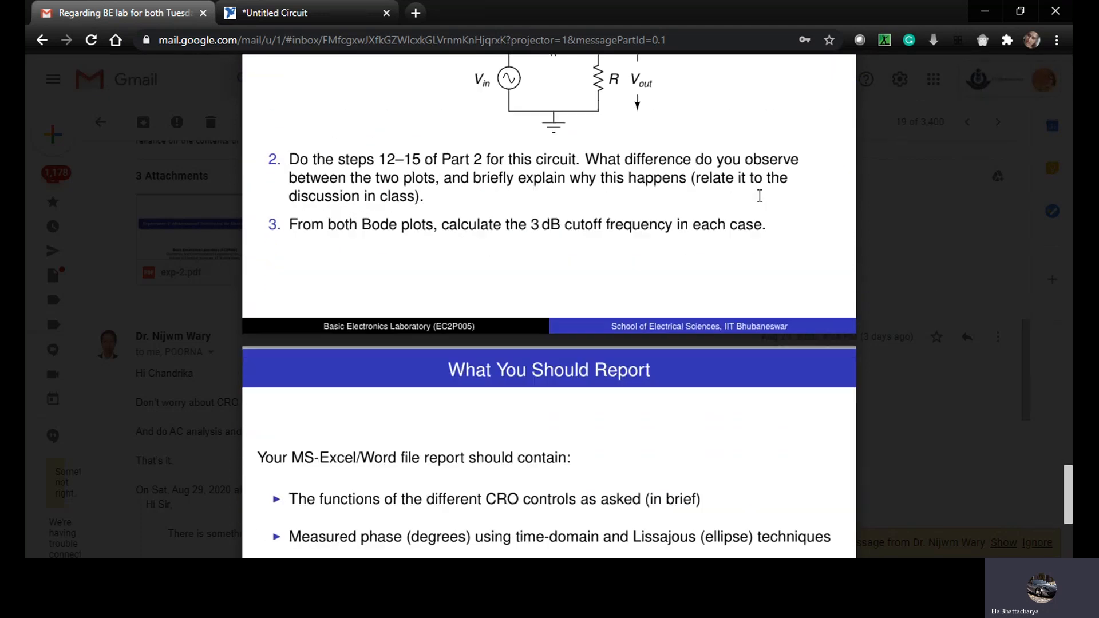
pyautogui.scroll(12, 760, 194)
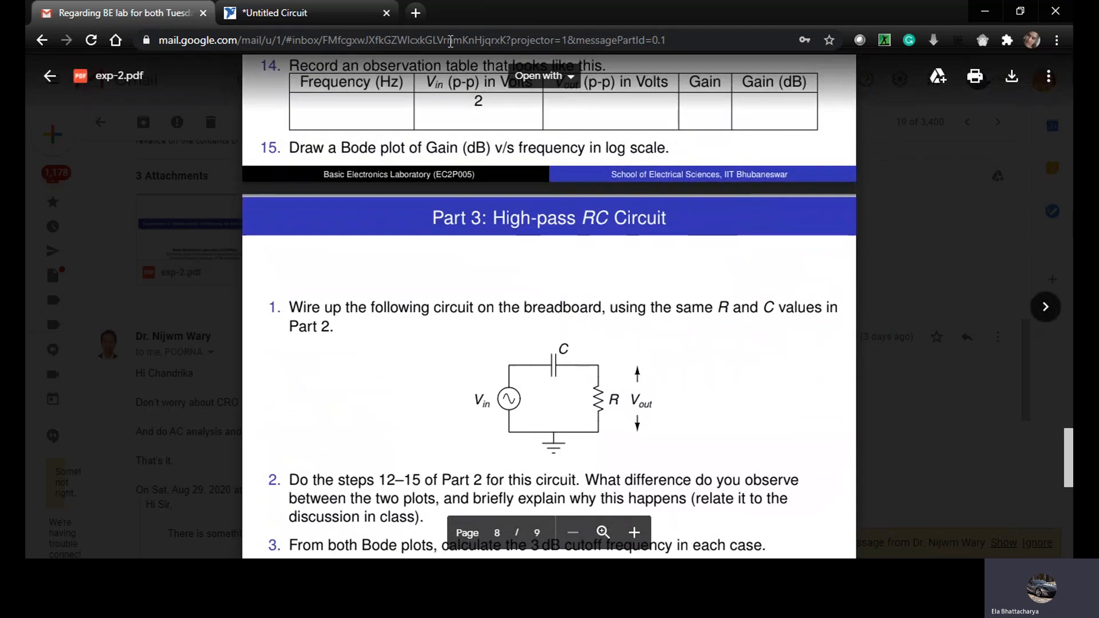
# - Return to the Multisim circuit, rotate capacitor C2 to horizontal, and move it between the Vin source's upper terminal and the Vout probe
pyautogui.click(242, 17)
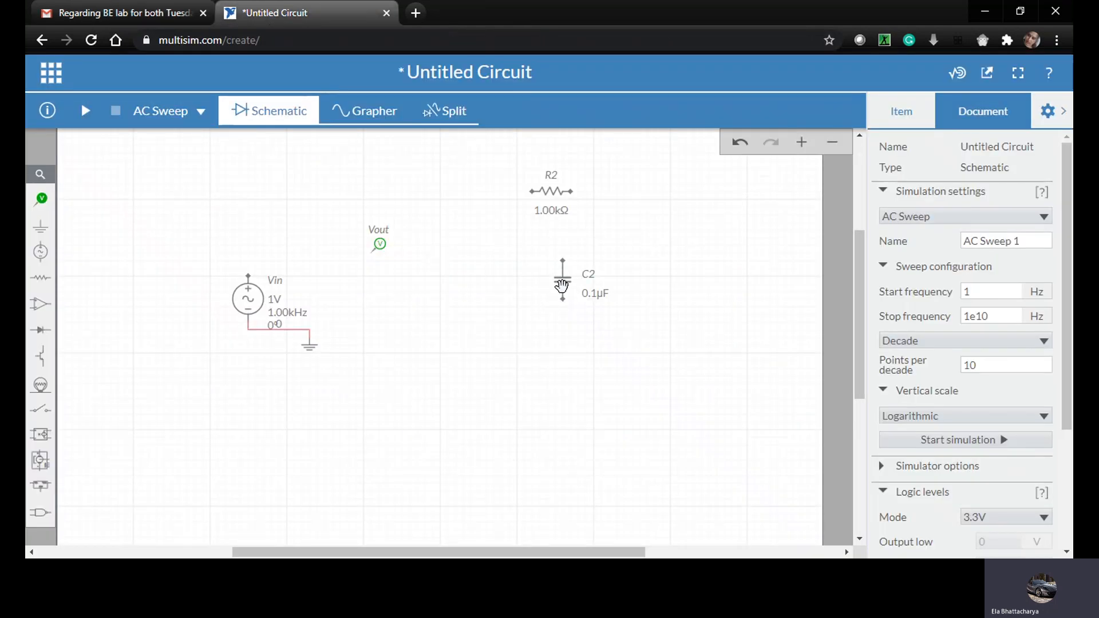
pyautogui.click(562, 286)
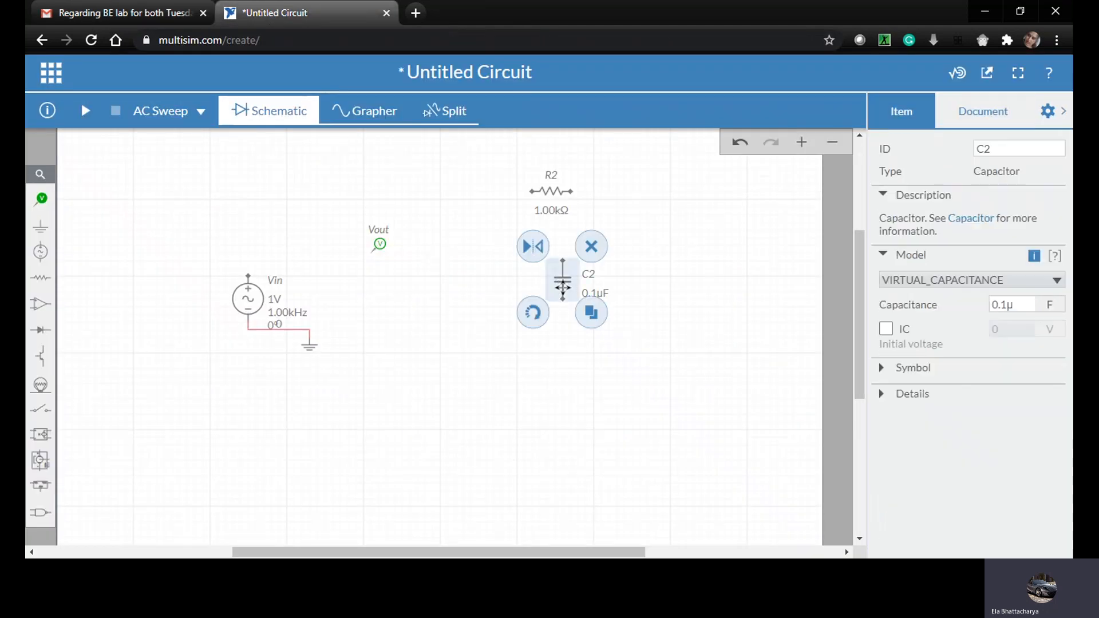
pyautogui.click(531, 313)
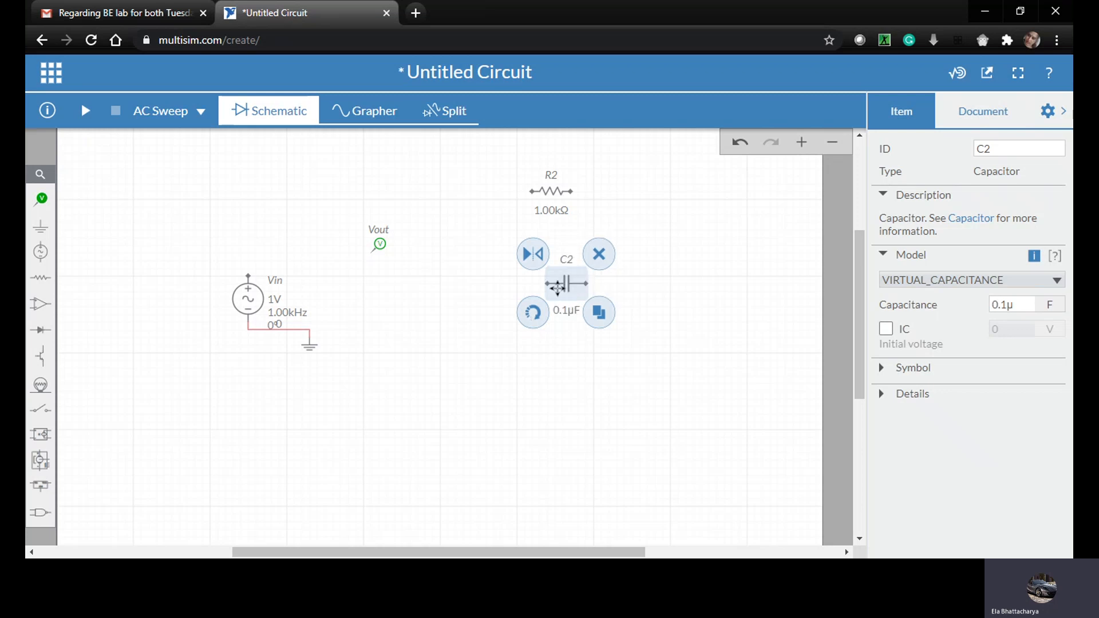
pyautogui.moveTo(386, 303); pyautogui.dragTo(293, 246)
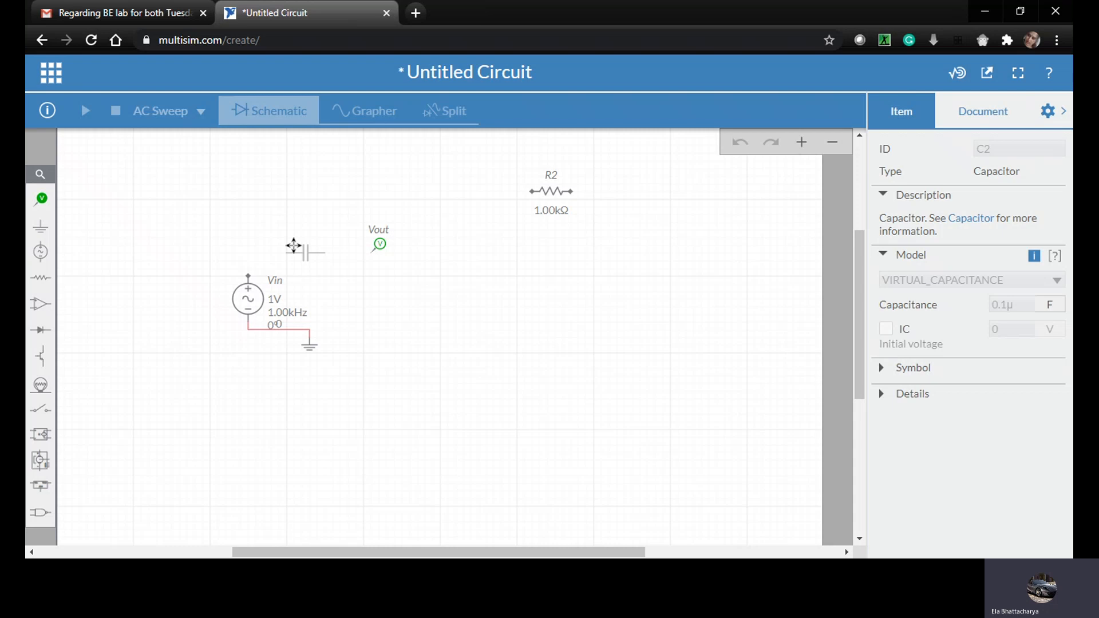
pyautogui.moveTo(294, 246); pyautogui.dragTo(293, 246)
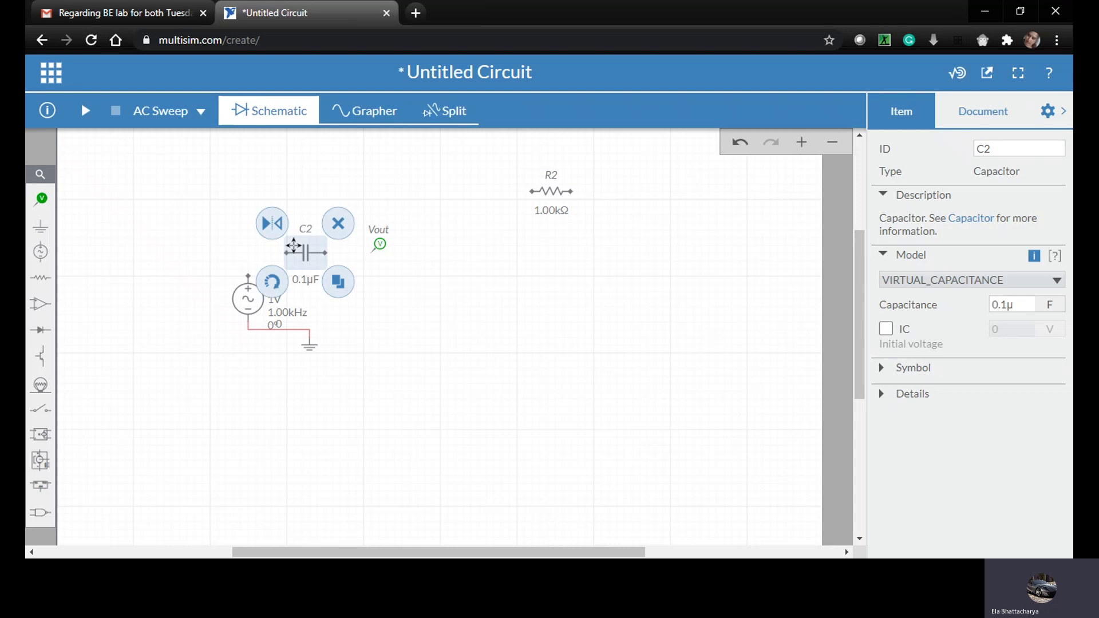
# - Rotate resistor R2 to vertical and move it directly below the Vout probe
pyautogui.click(547, 192)
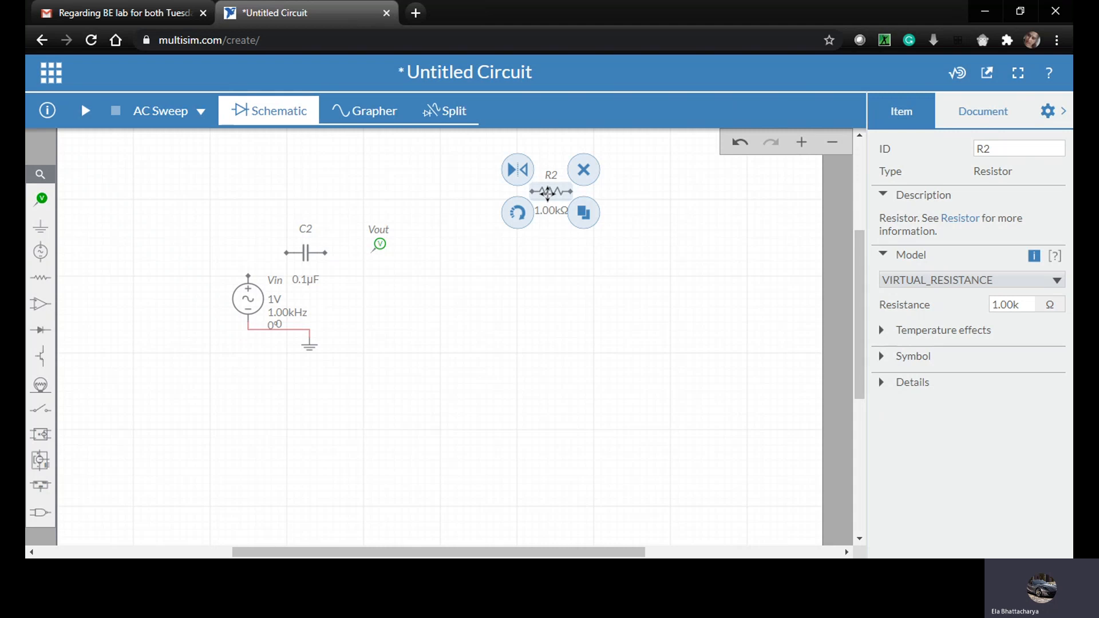
pyautogui.click(521, 222)
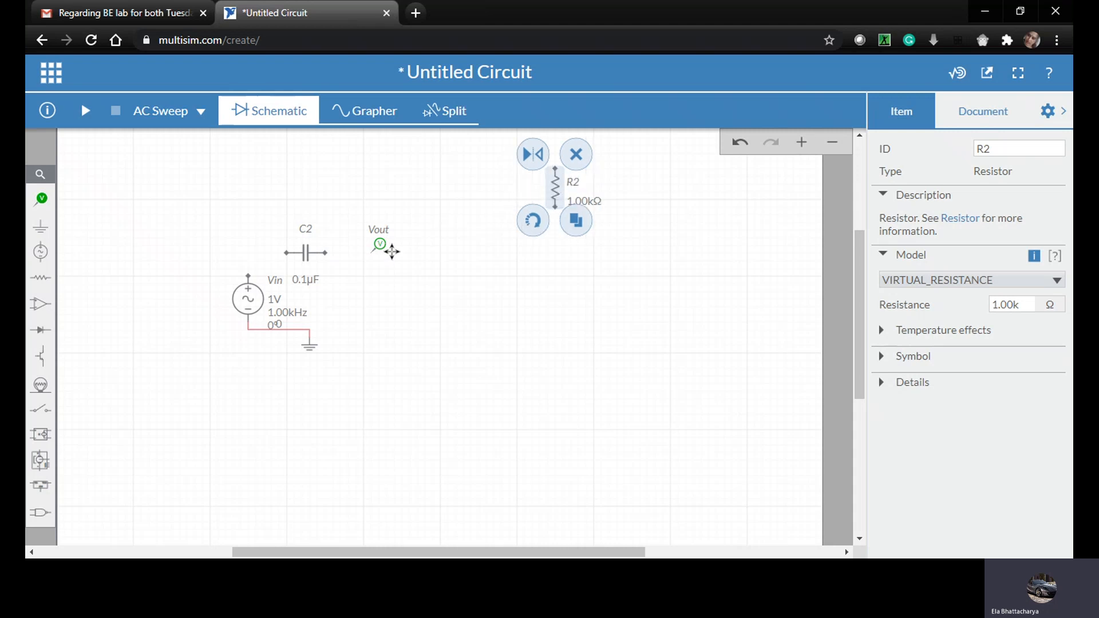
pyautogui.moveTo(392, 252); pyautogui.dragTo(367, 286)
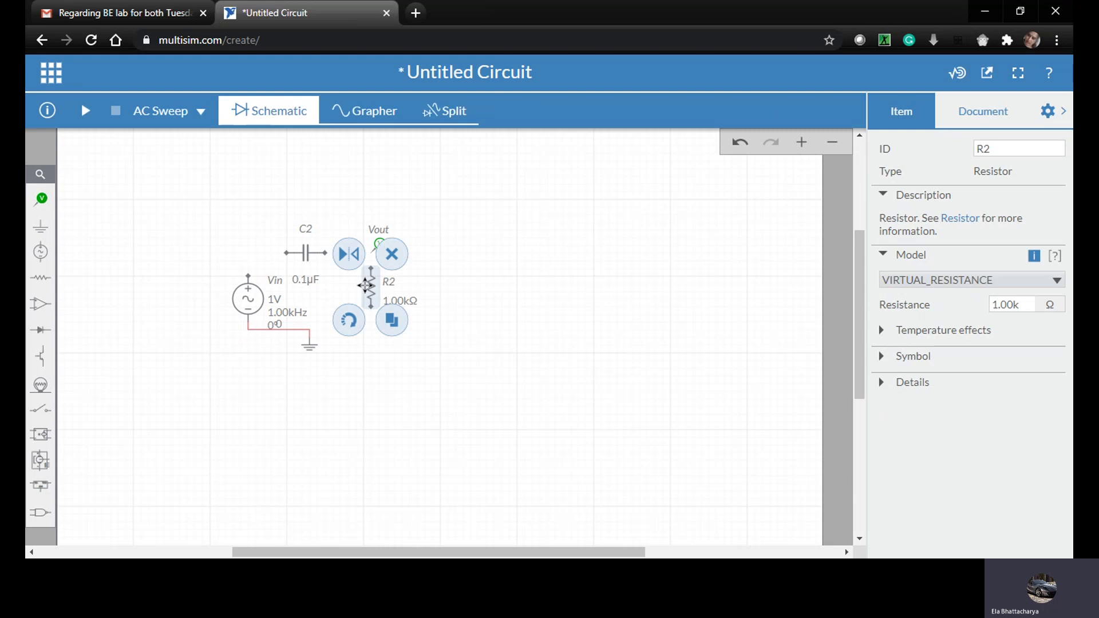
pyautogui.click(509, 276)
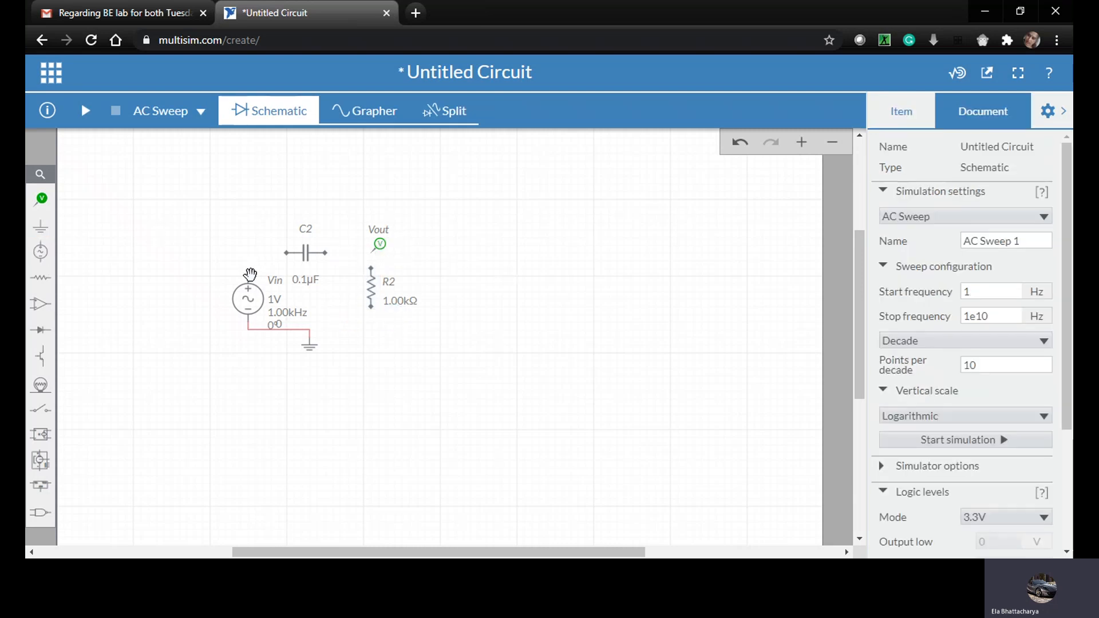
pyautogui.moveTo(250, 278); pyautogui.dragTo(238, 250)
pyautogui.click(249, 275)
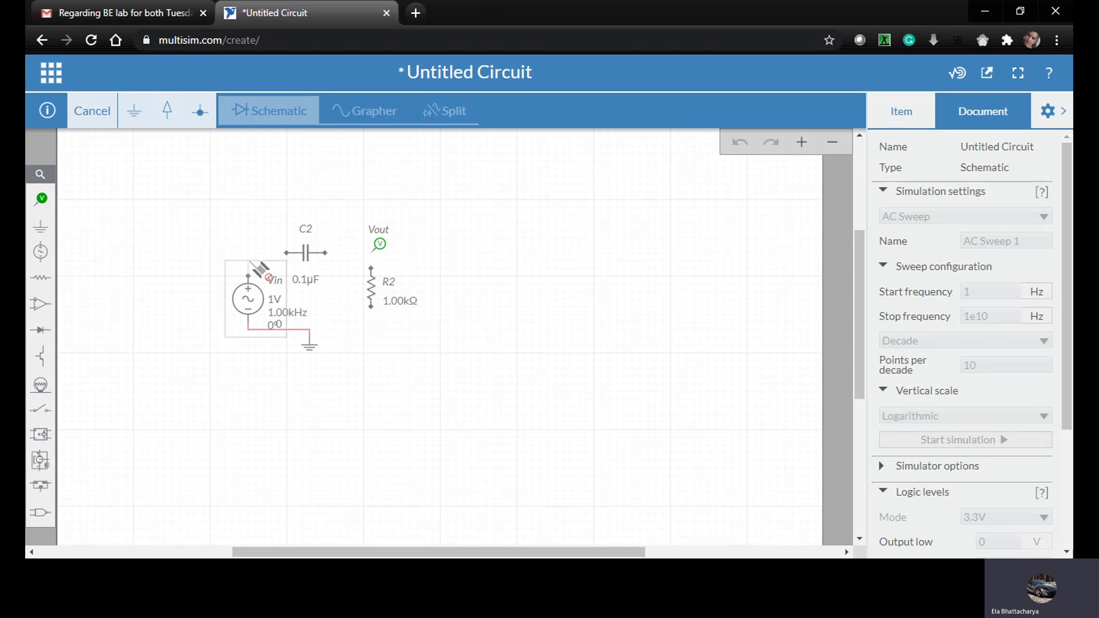
pyautogui.click(250, 263)
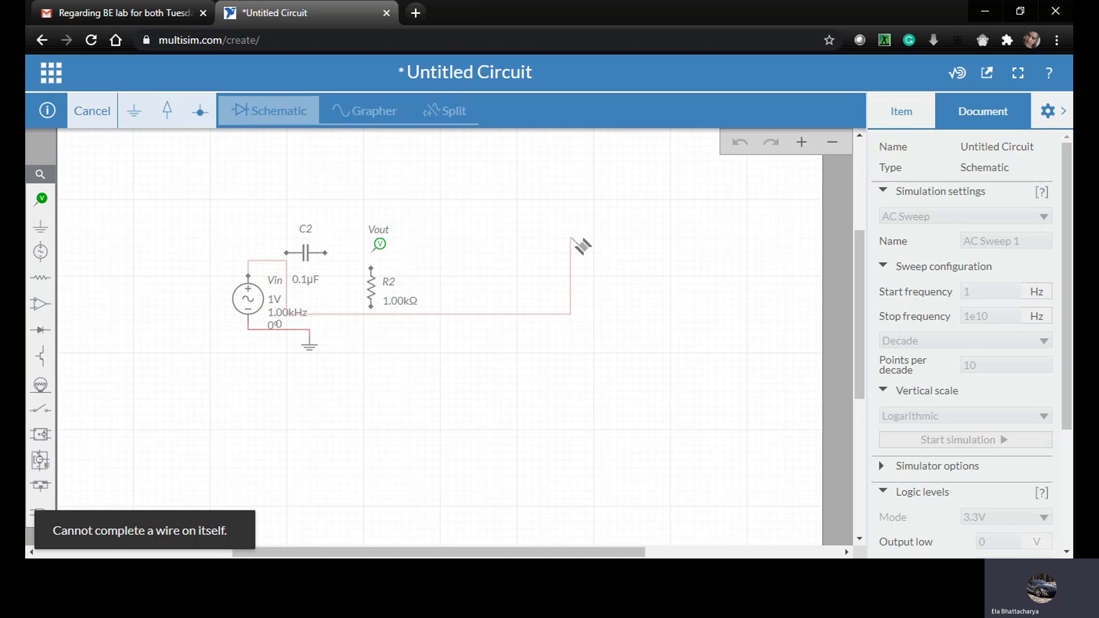
pyautogui.press('Escape')
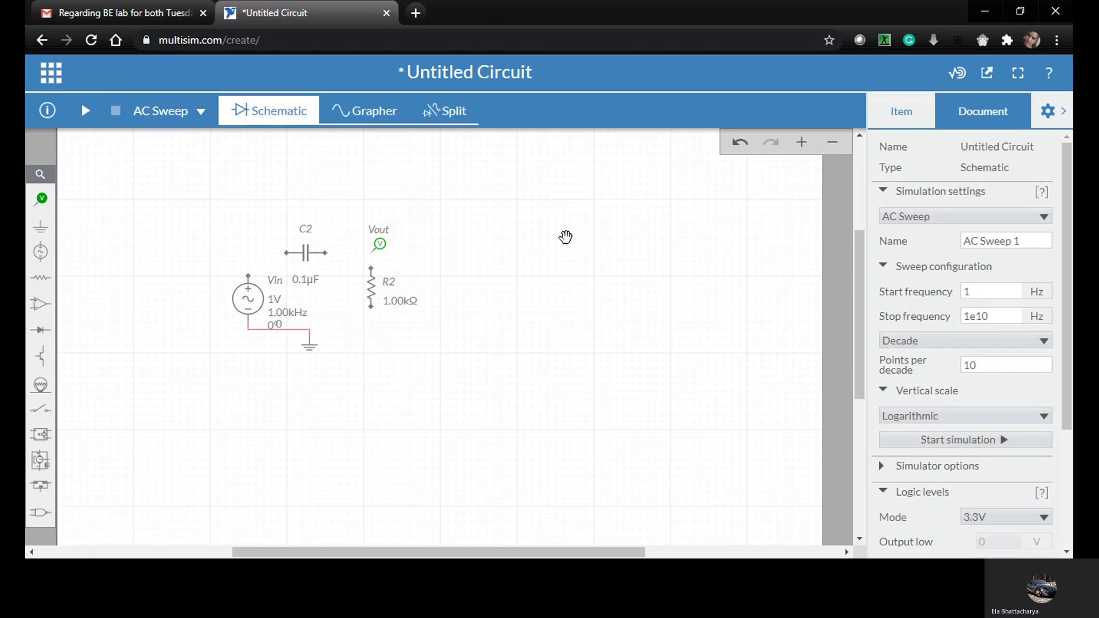
pyautogui.click(250, 280)
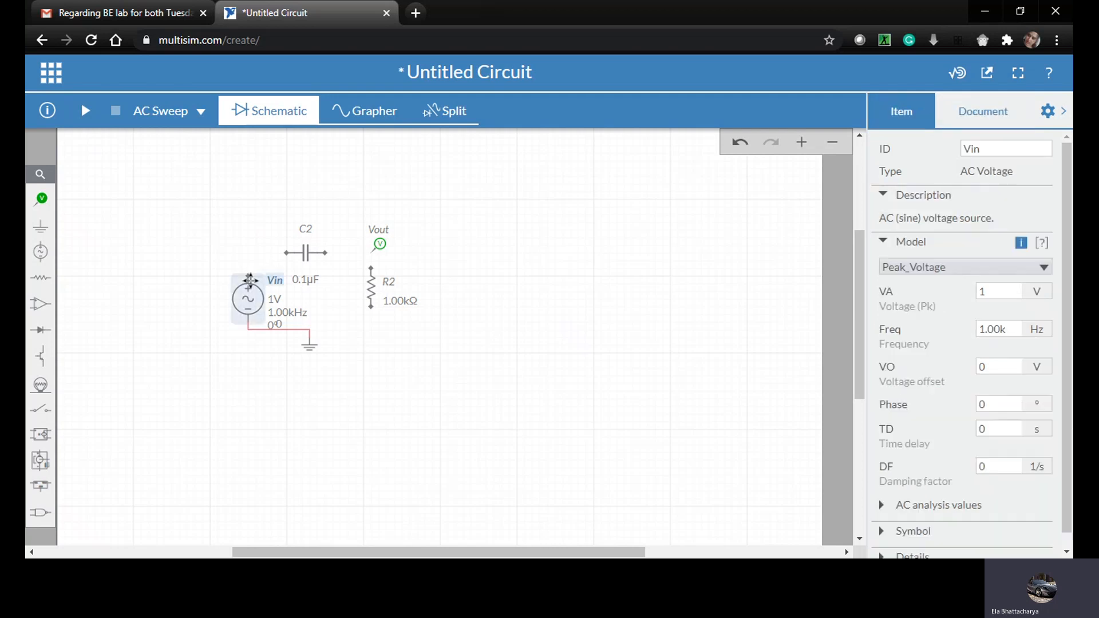
pyautogui.click(262, 231)
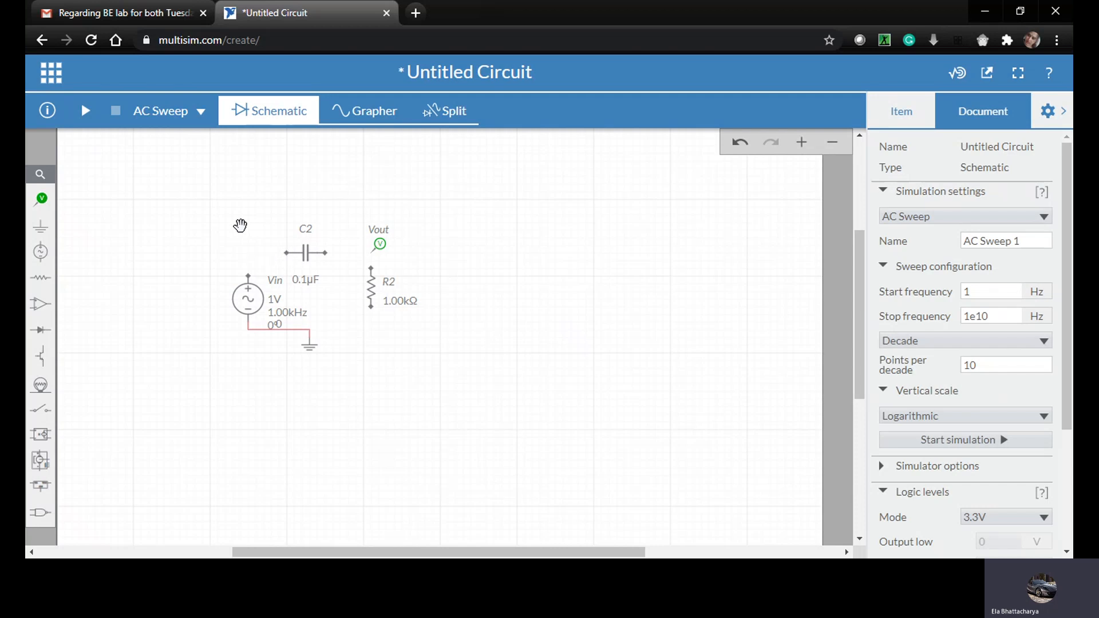
# - Wire the Vin source's upper terminal to capacitor C2, and C2's other terminal through the Vout probe point to the top of R2
pyautogui.click(250, 277)
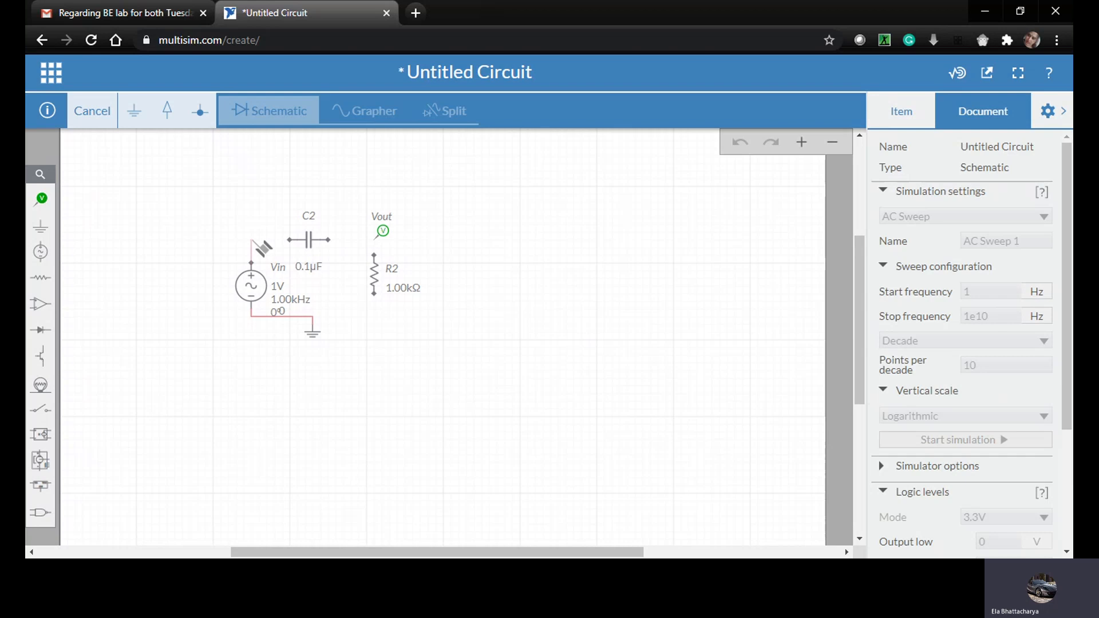
pyautogui.click(290, 239)
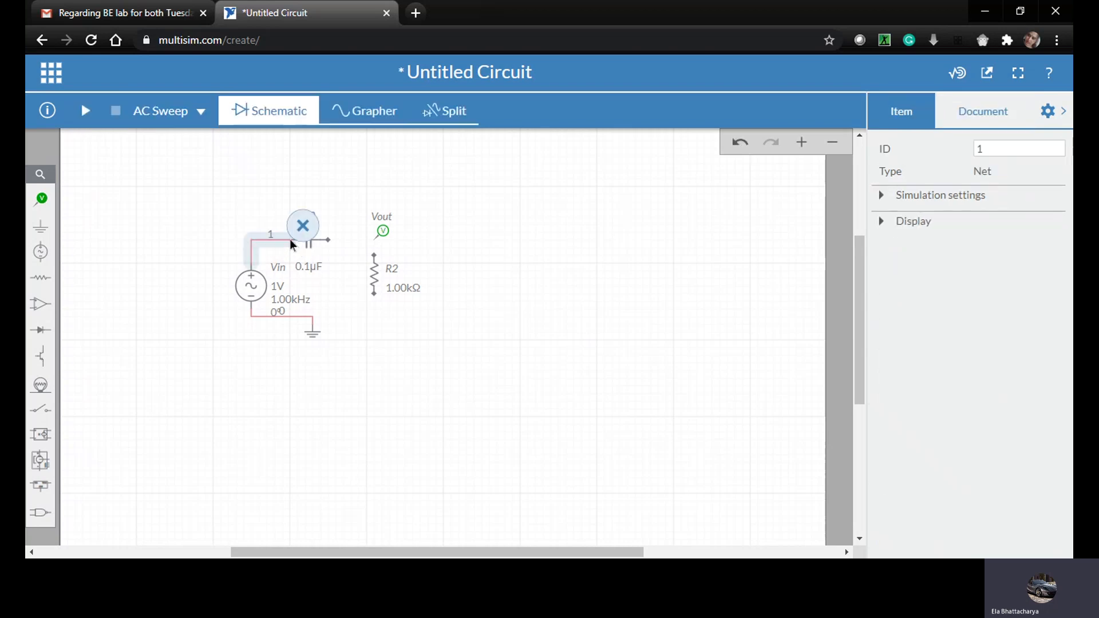
pyautogui.click(447, 175)
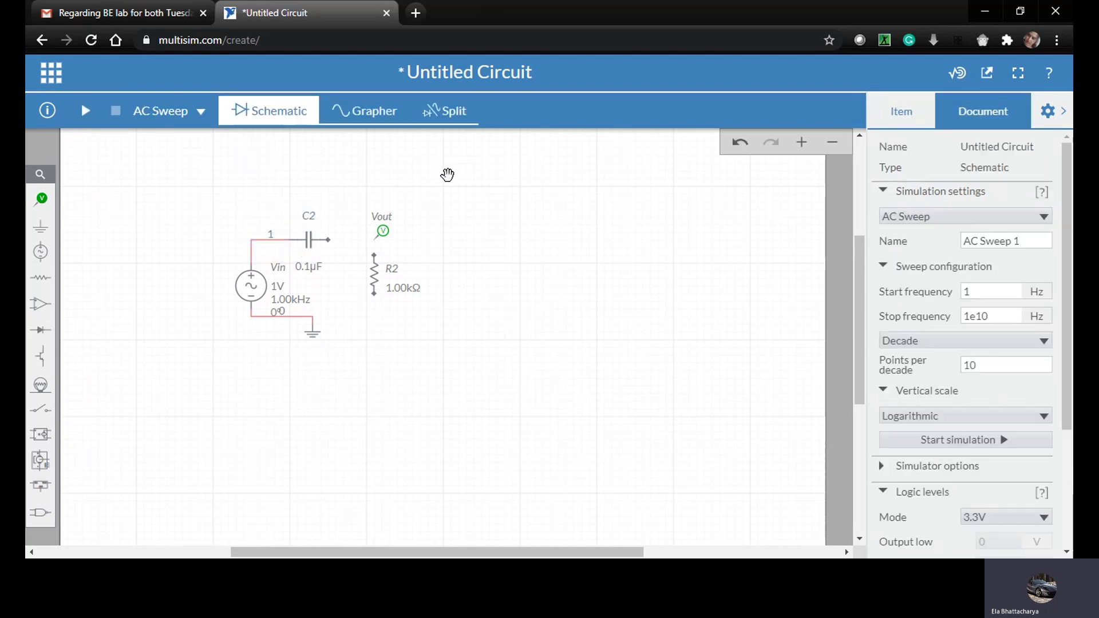
pyautogui.click(329, 240)
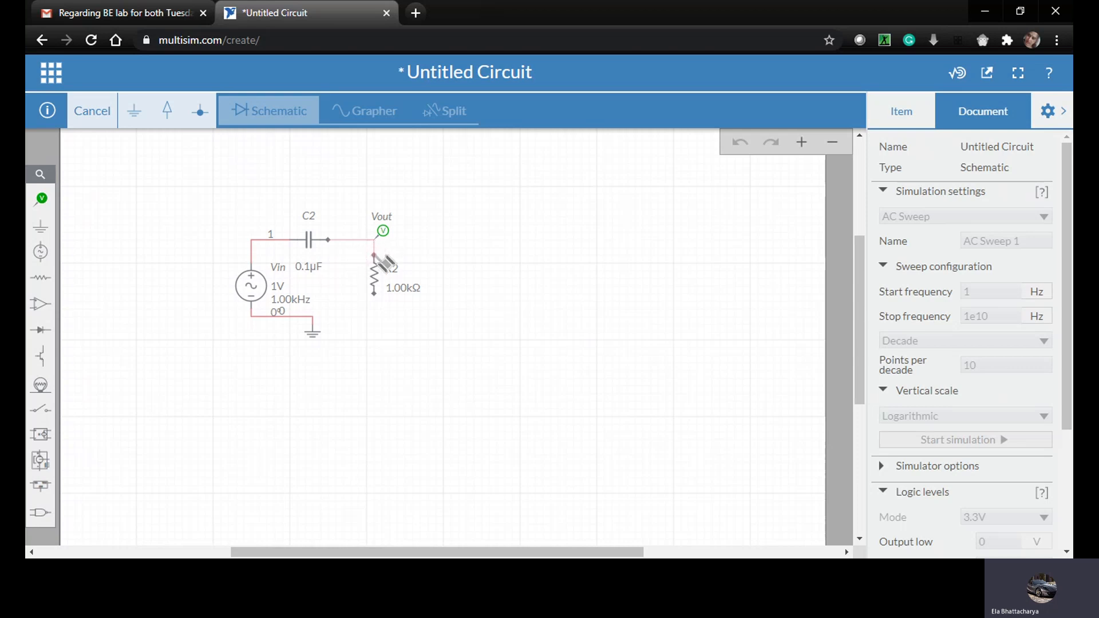
pyautogui.click(375, 257)
pyautogui.click(510, 214)
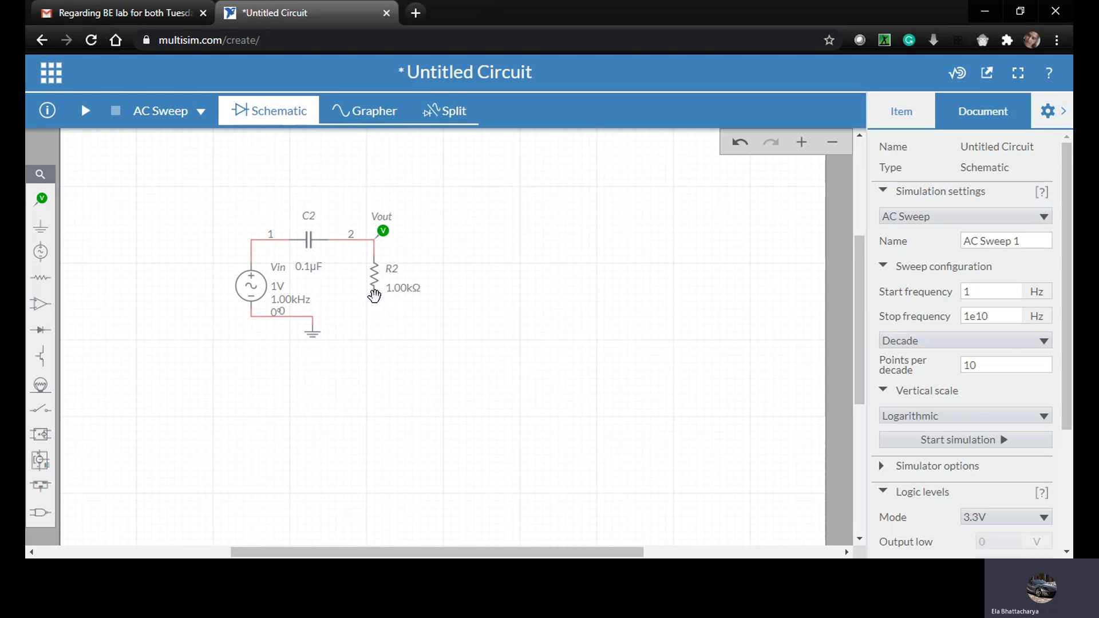
# - Wire the lower end of R2 to the ground connection beneath the Vin source
pyautogui.click(375, 294)
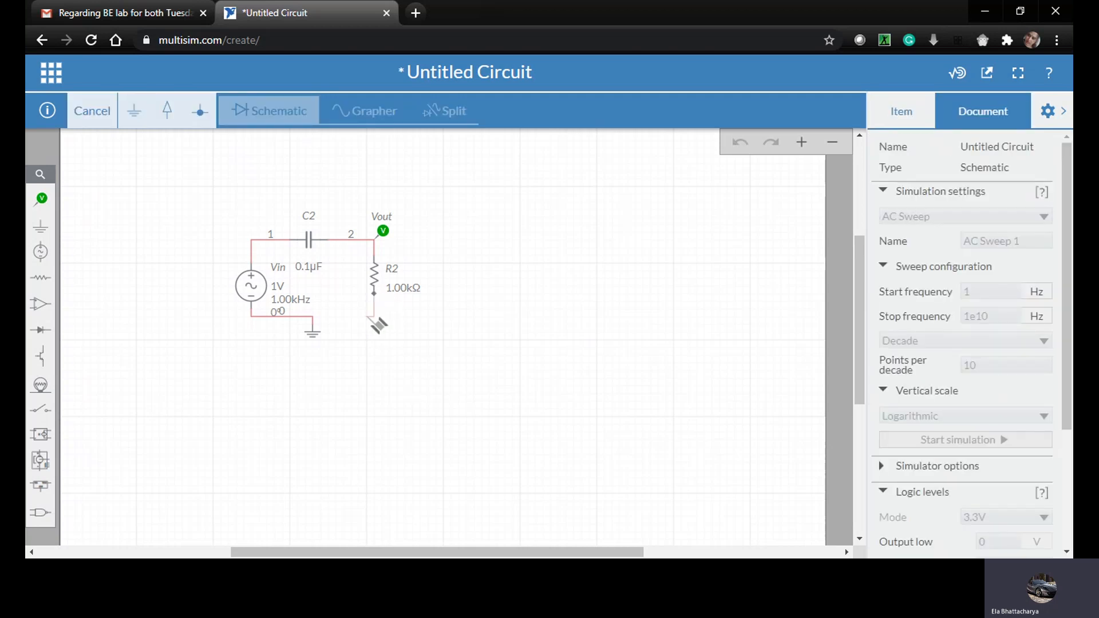
pyautogui.click(310, 315)
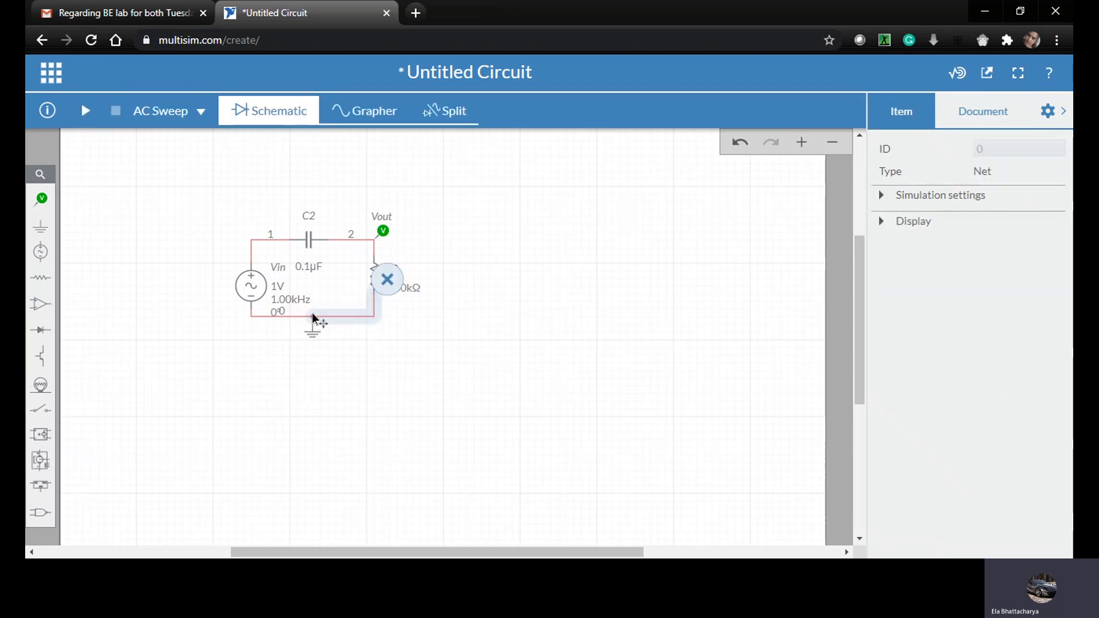
pyautogui.click(544, 213)
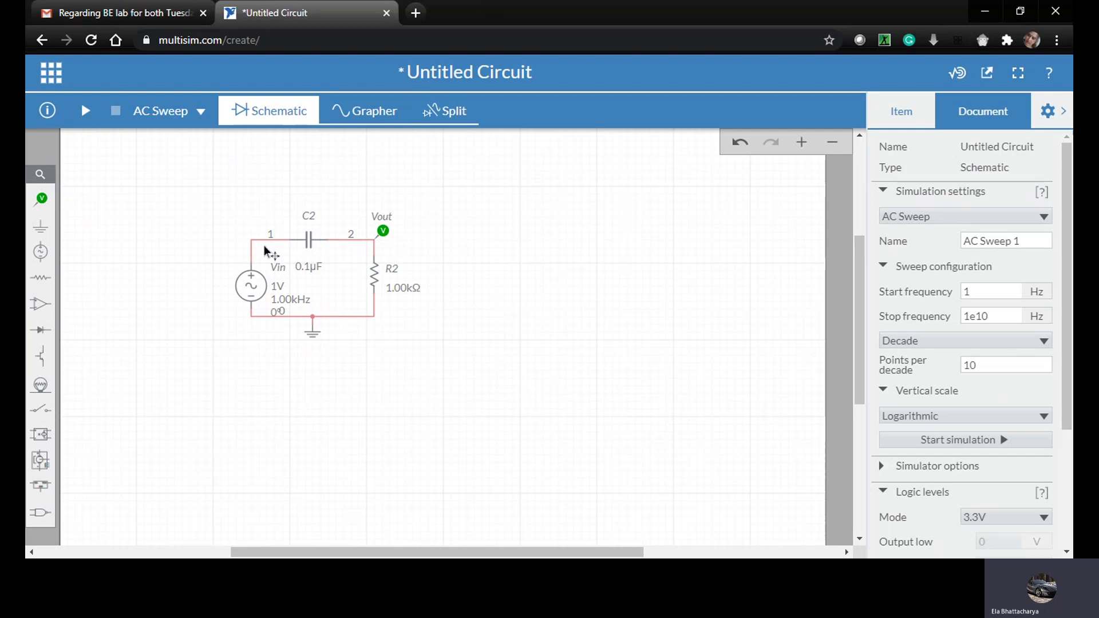
pyautogui.click(309, 243)
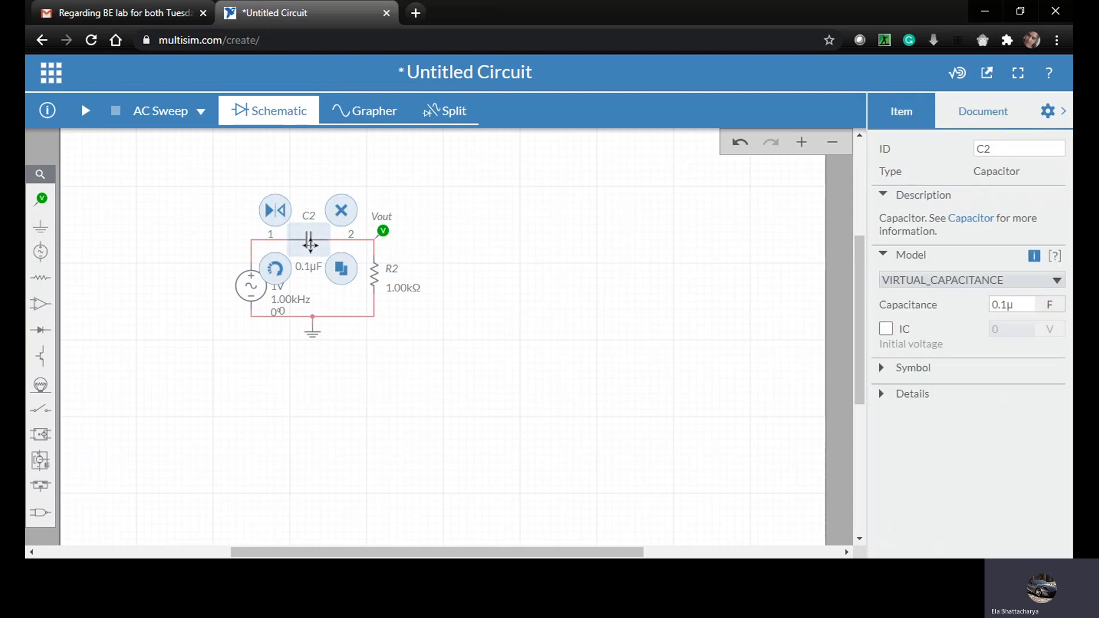
pyautogui.click(527, 232)
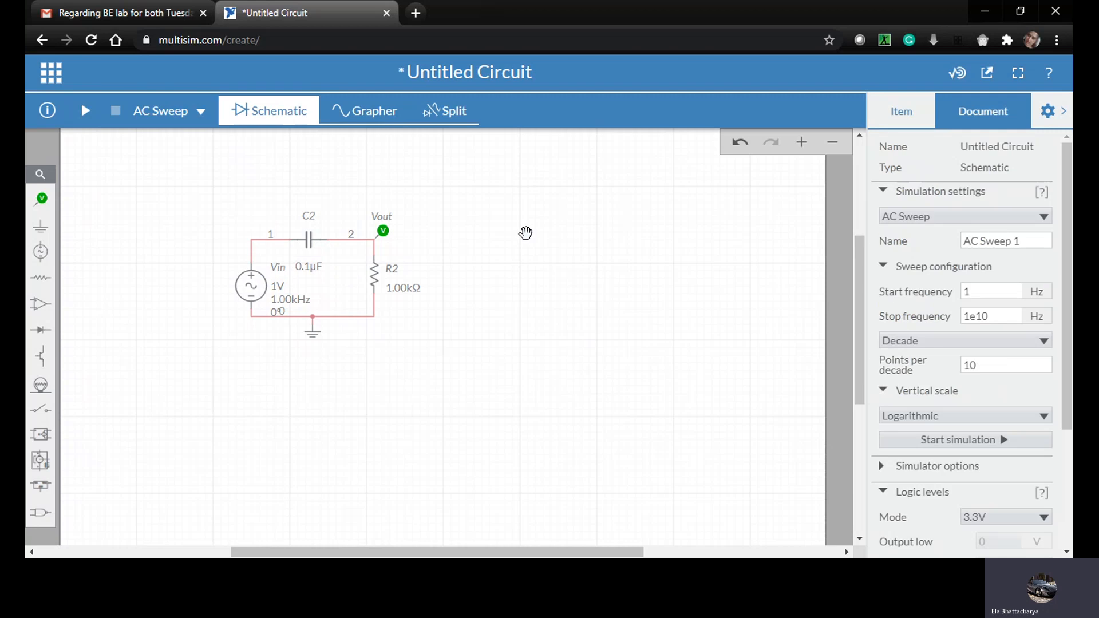
# - Place a voltage probe on the wire between Vin and capacitor C2 and name it Vr
pyautogui.click(36, 203)
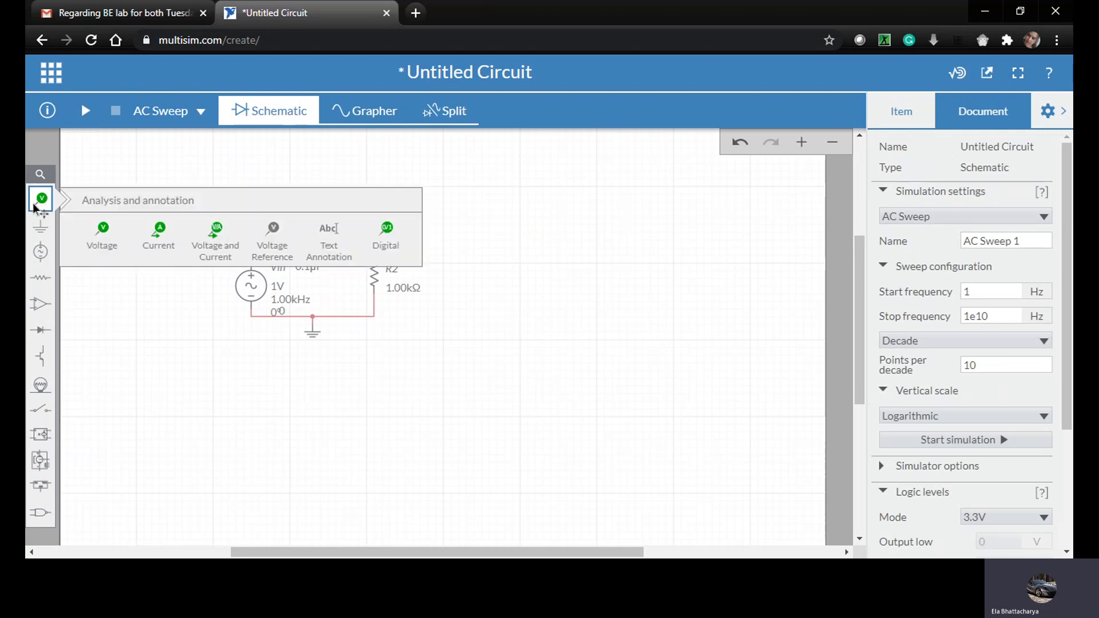
pyautogui.click(101, 239)
pyautogui.click(97, 236)
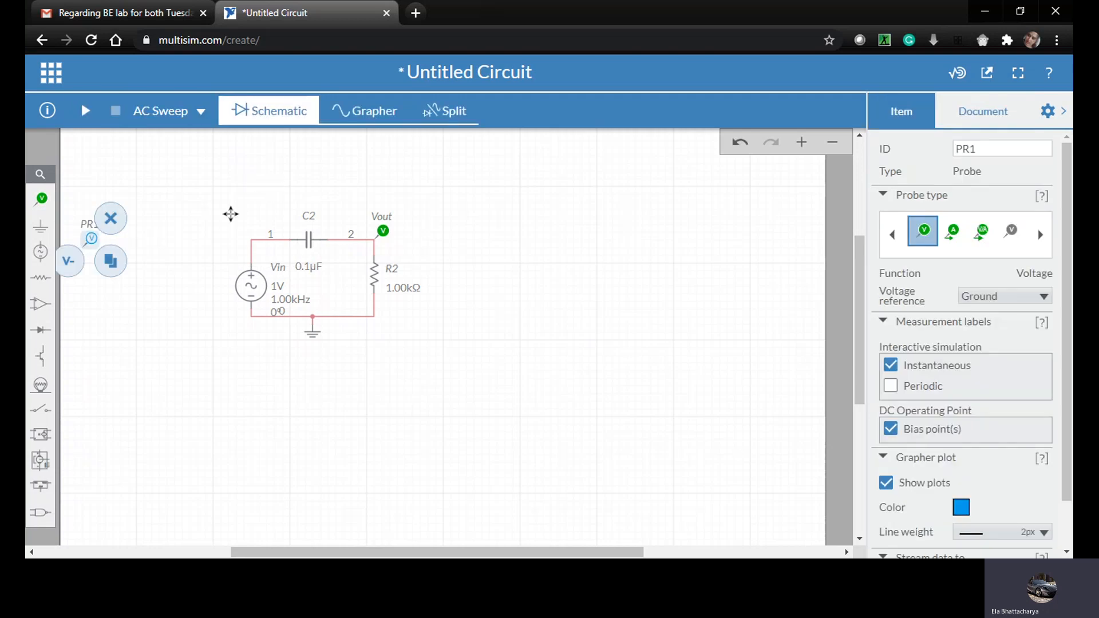
pyautogui.moveTo(231, 214)
pyautogui.mouseDown()
pyautogui.moveTo(299, 211)
pyautogui.moveTo(298, 225)
pyautogui.mouseUp()
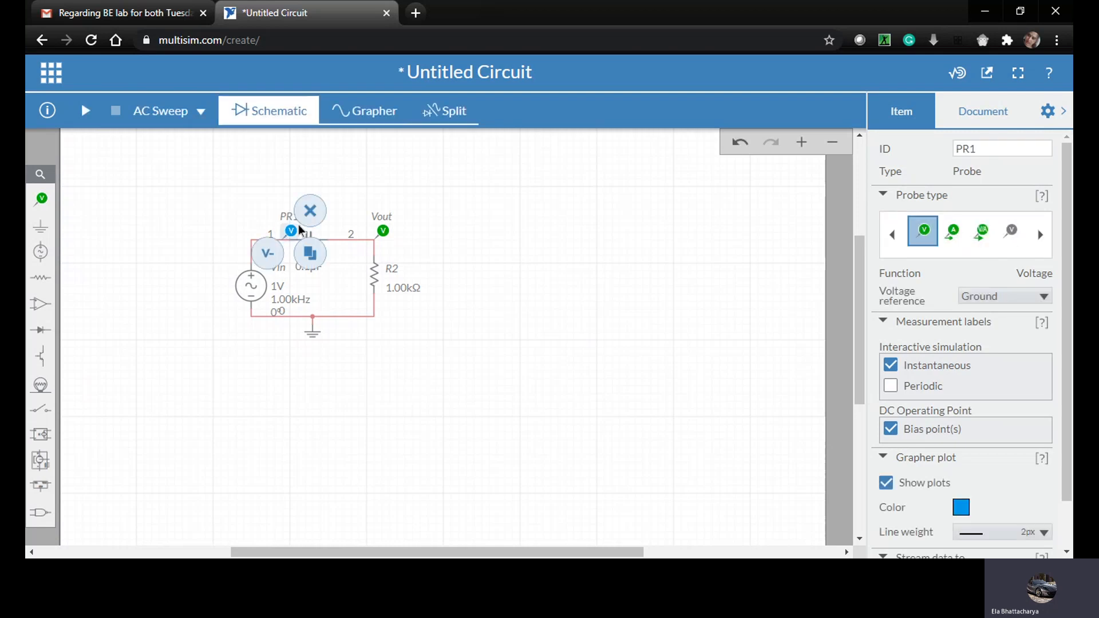
pyautogui.doubleClick(1011, 146)
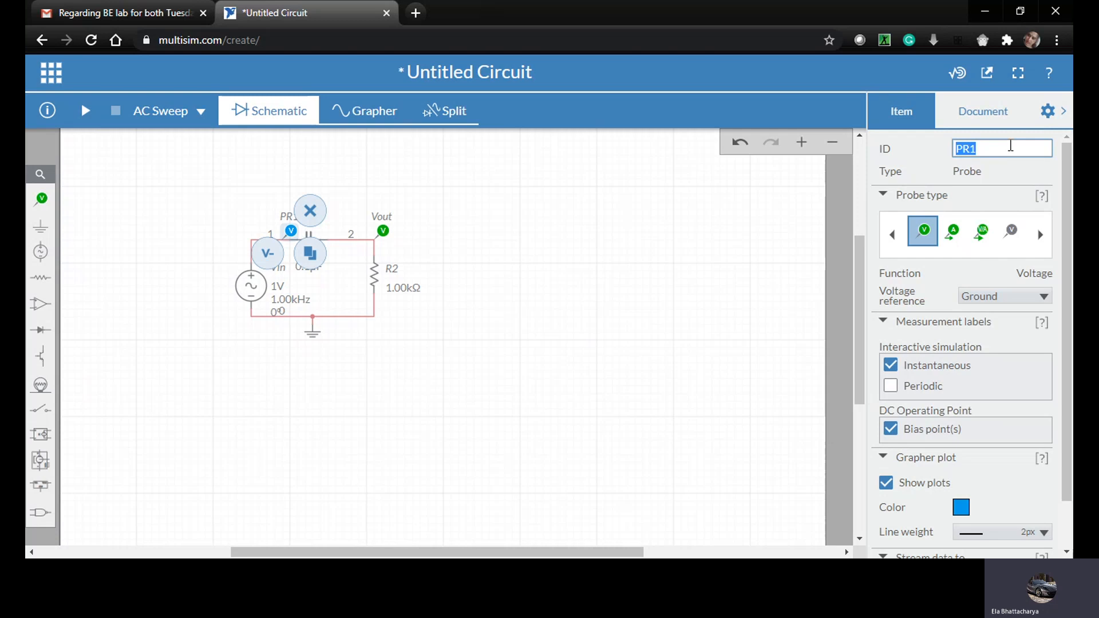
pyautogui.write('Vr')
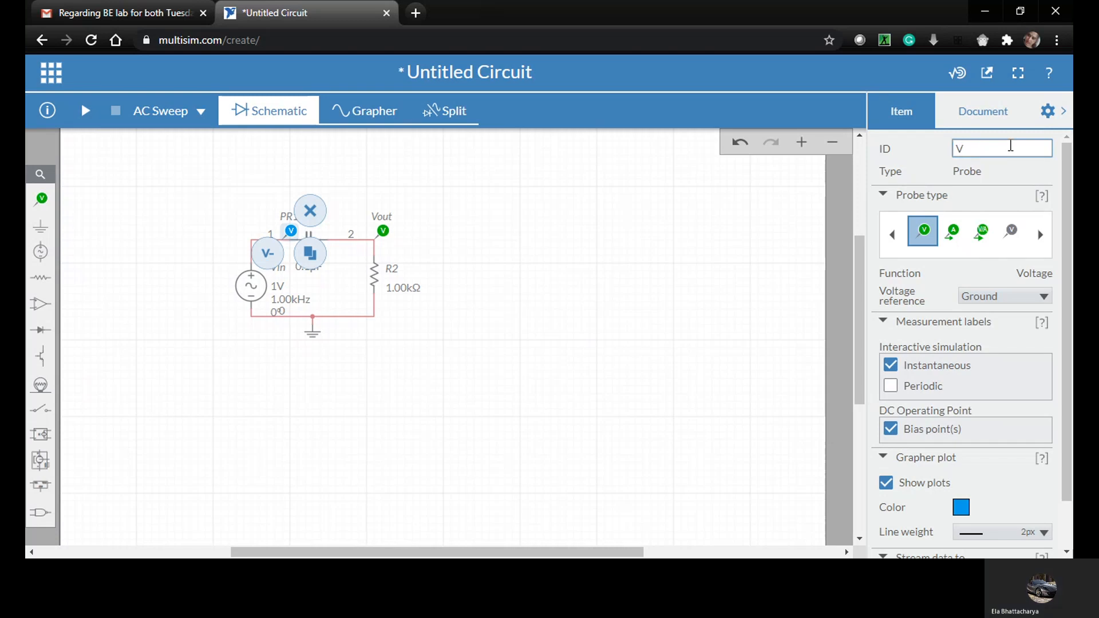
# - Place a voltage reference probe on the wire between capacitor C2 and the Vout probe
pyautogui.click(47, 205)
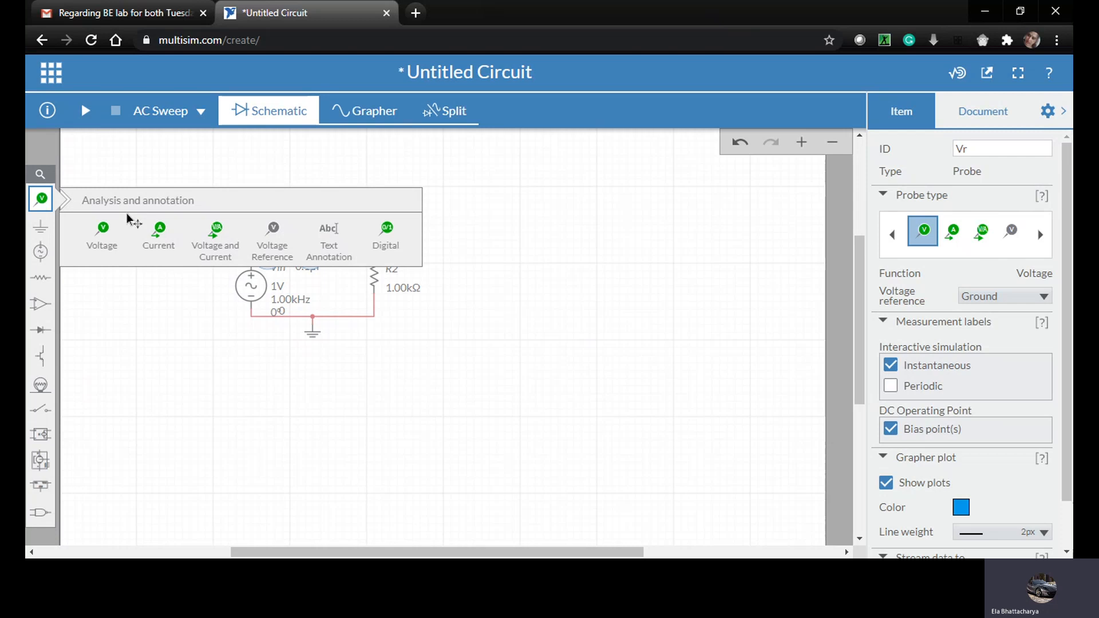
pyautogui.click(272, 241)
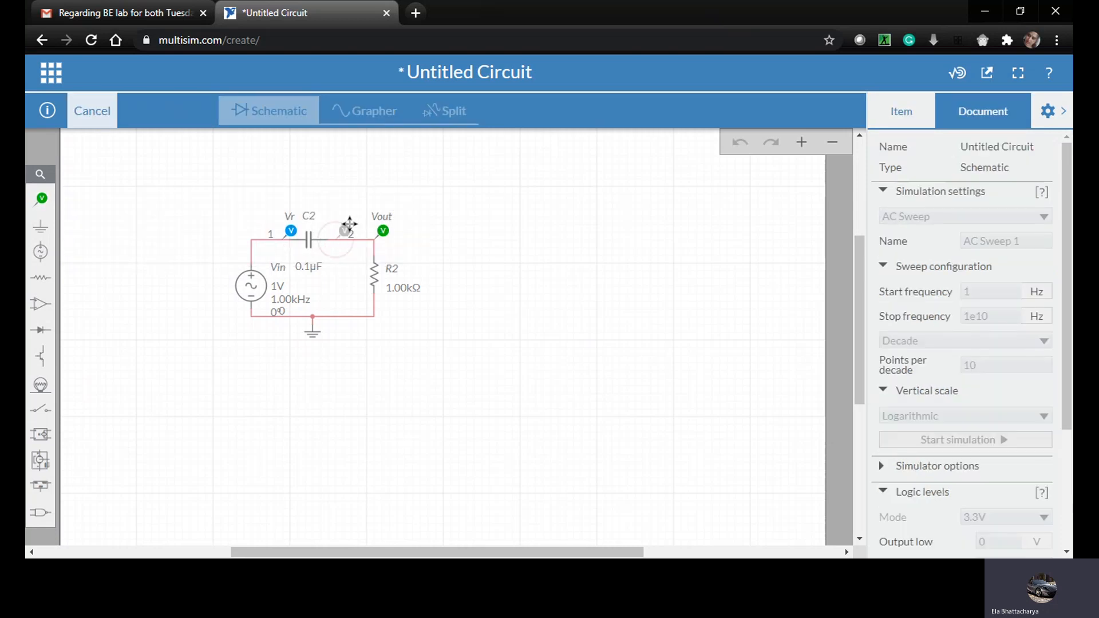
pyautogui.click(349, 224)
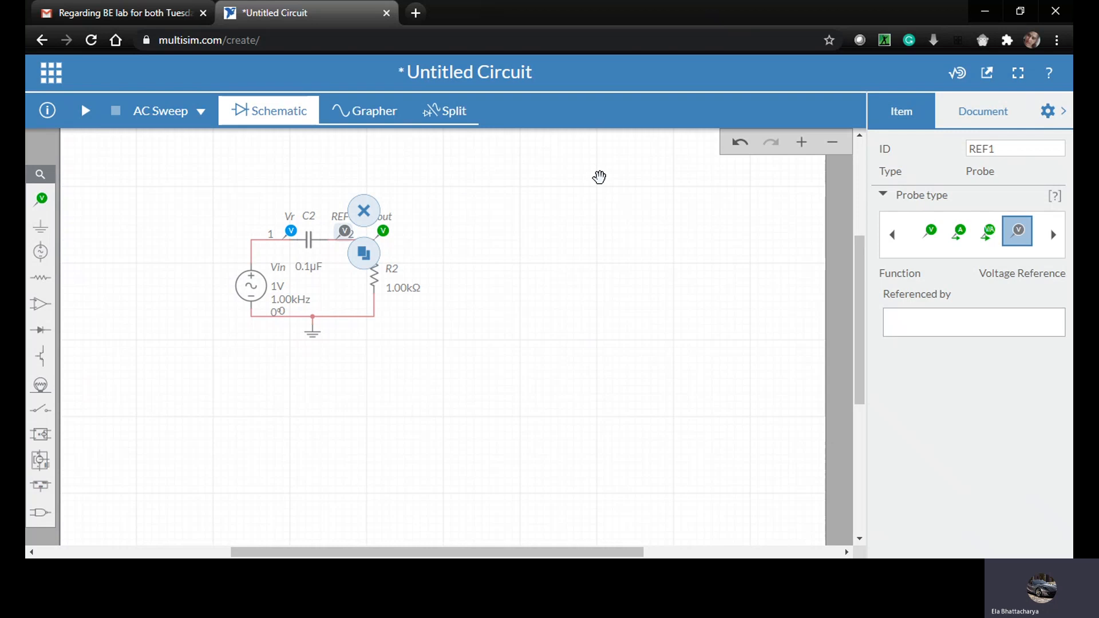
pyautogui.click(143, 245)
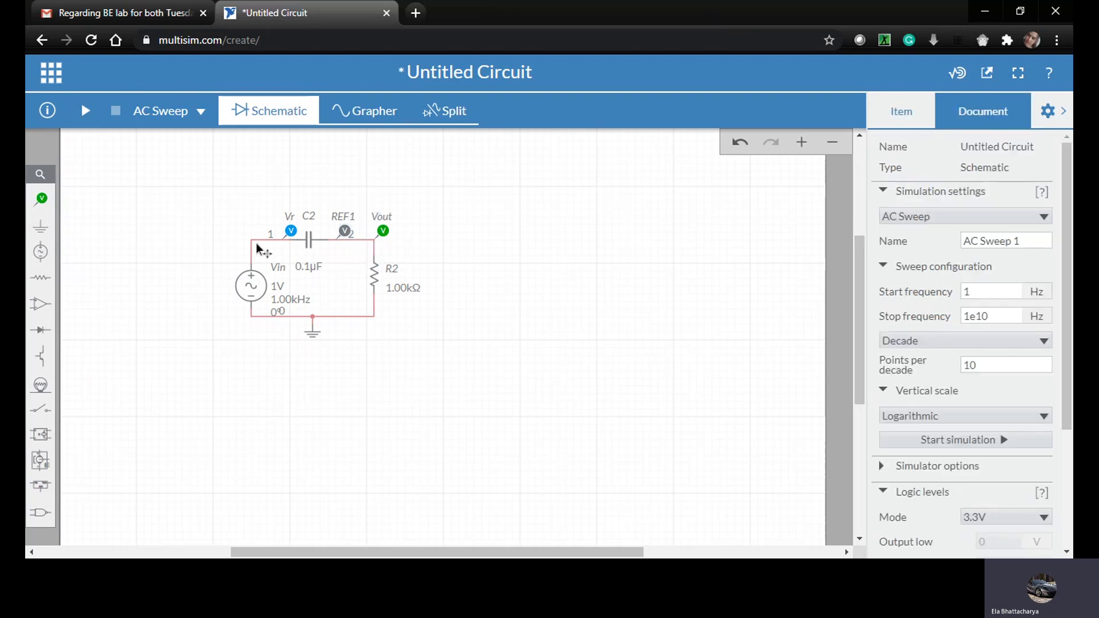
# - Set the Vr probe's voltage reference to REF1
pyautogui.click(288, 220)
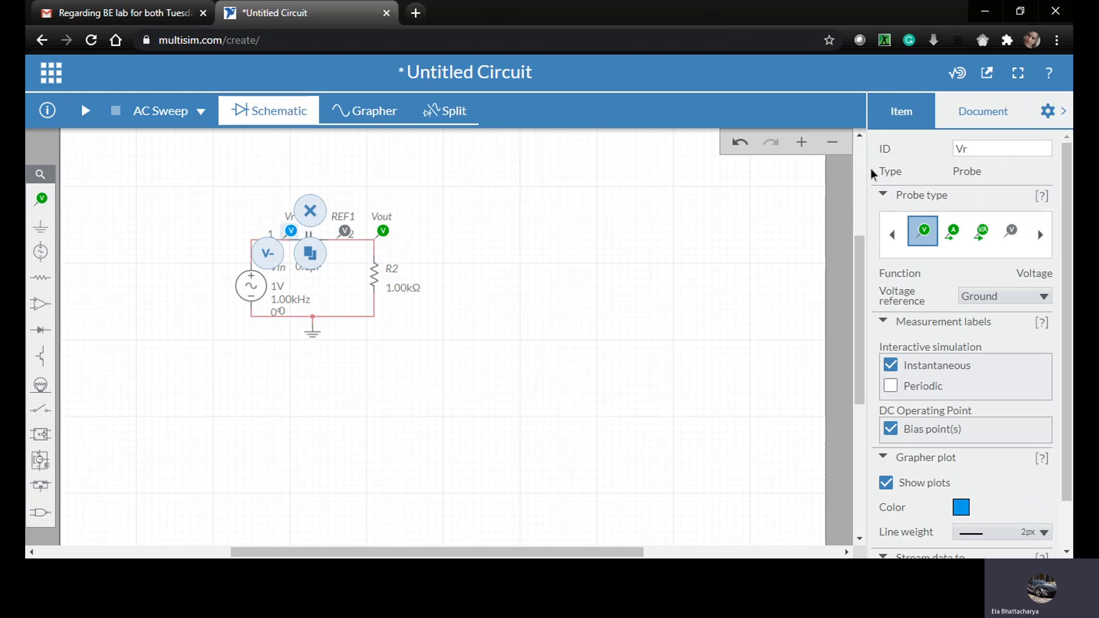
pyautogui.click(995, 296)
pyautogui.click(991, 332)
pyautogui.click(595, 227)
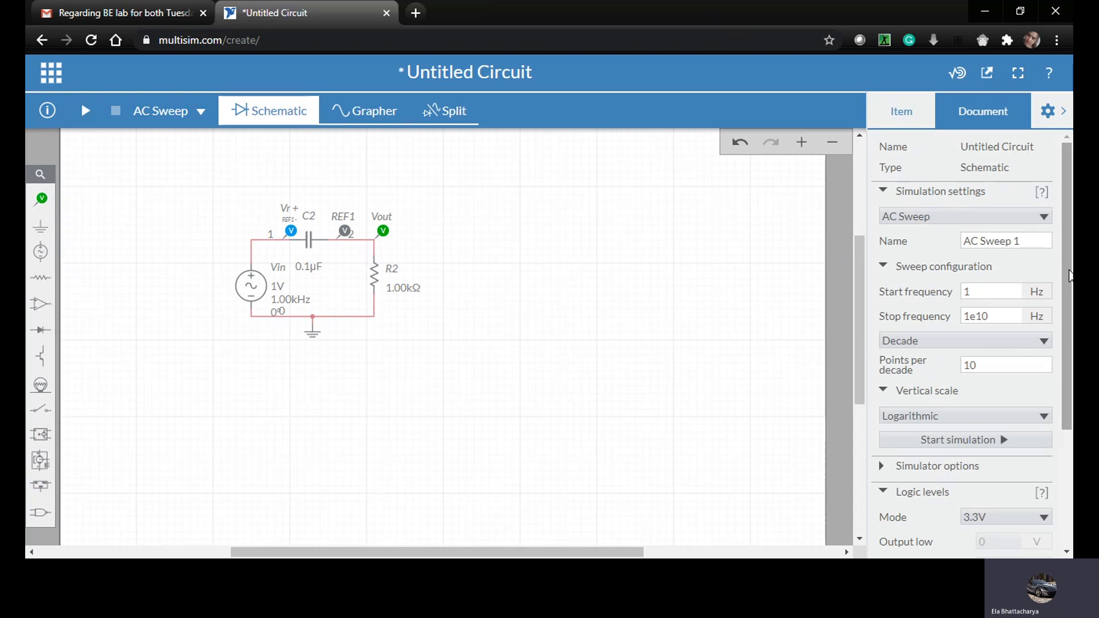
# - Change the Vr probe's grapher plot color to dark indigo blue
pyautogui.moveTo(1068, 276); pyautogui.dragTo(1066, 370)
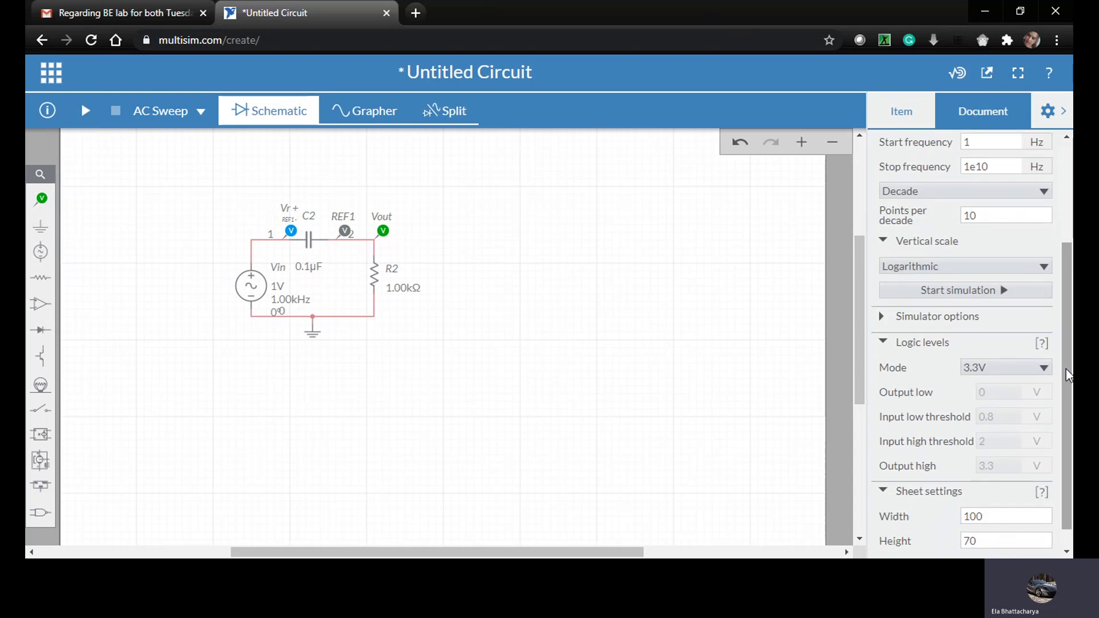
pyautogui.click(288, 230)
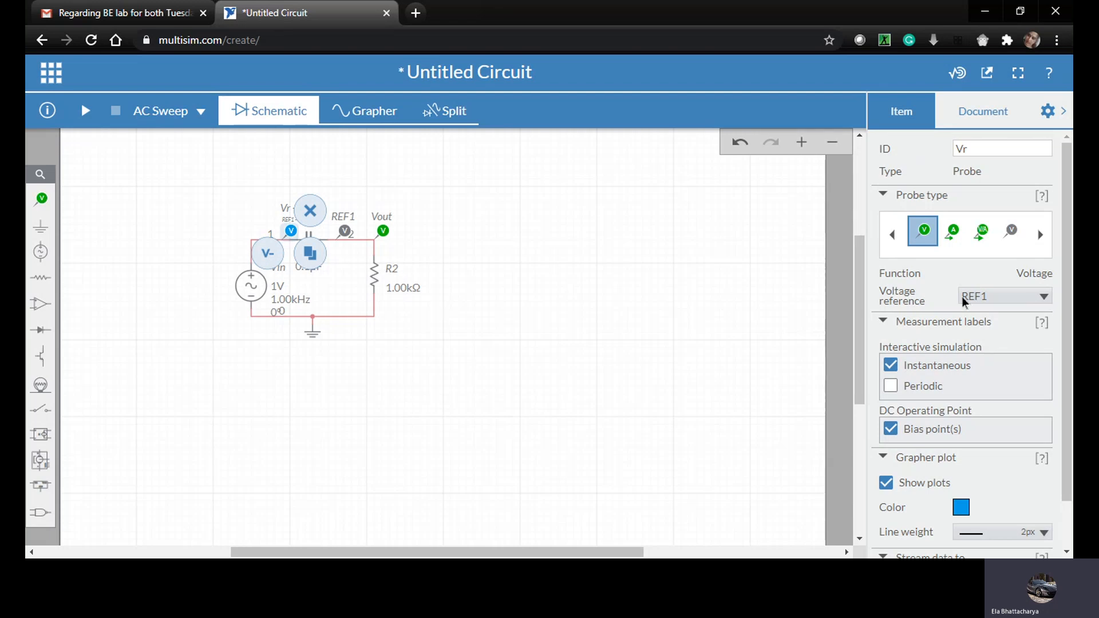
pyautogui.scroll(-2, 1066, 293)
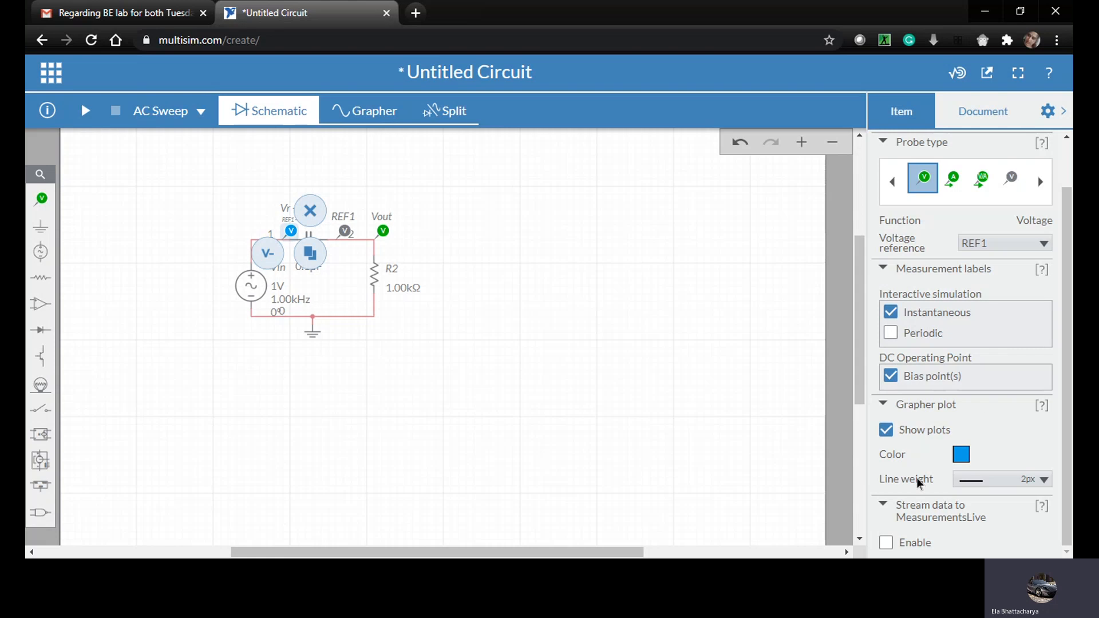
pyautogui.click(969, 462)
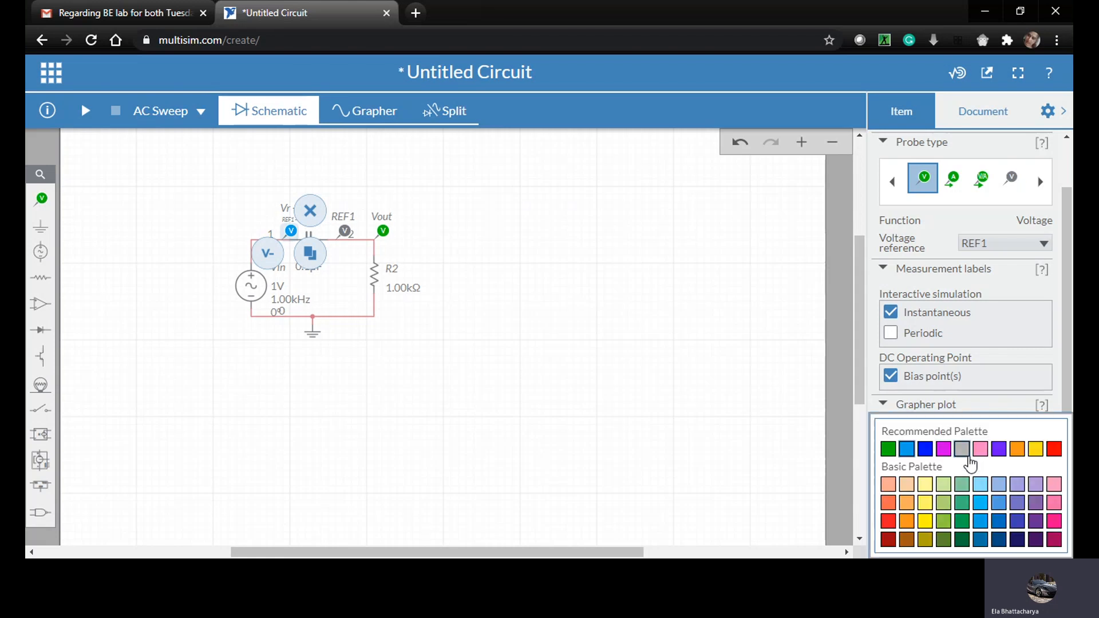
pyautogui.click(1018, 521)
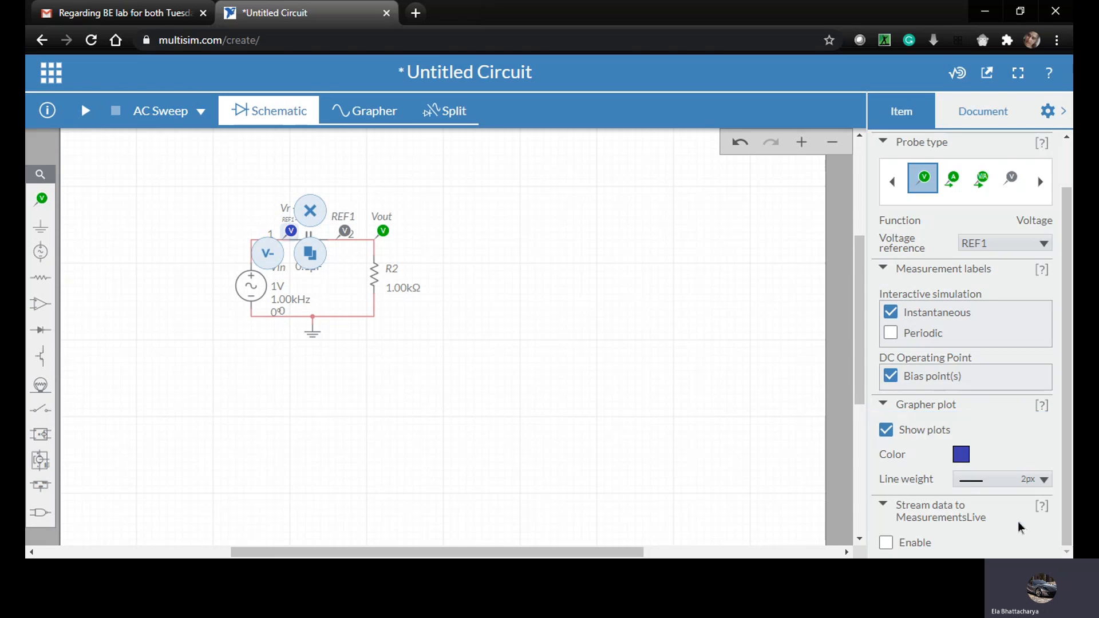
# - Deselect the probe, switch to exp-2.pdf in Gmail, and review the Part 3 high-pass RC tasks and the report requirements
pyautogui.click(740, 316)
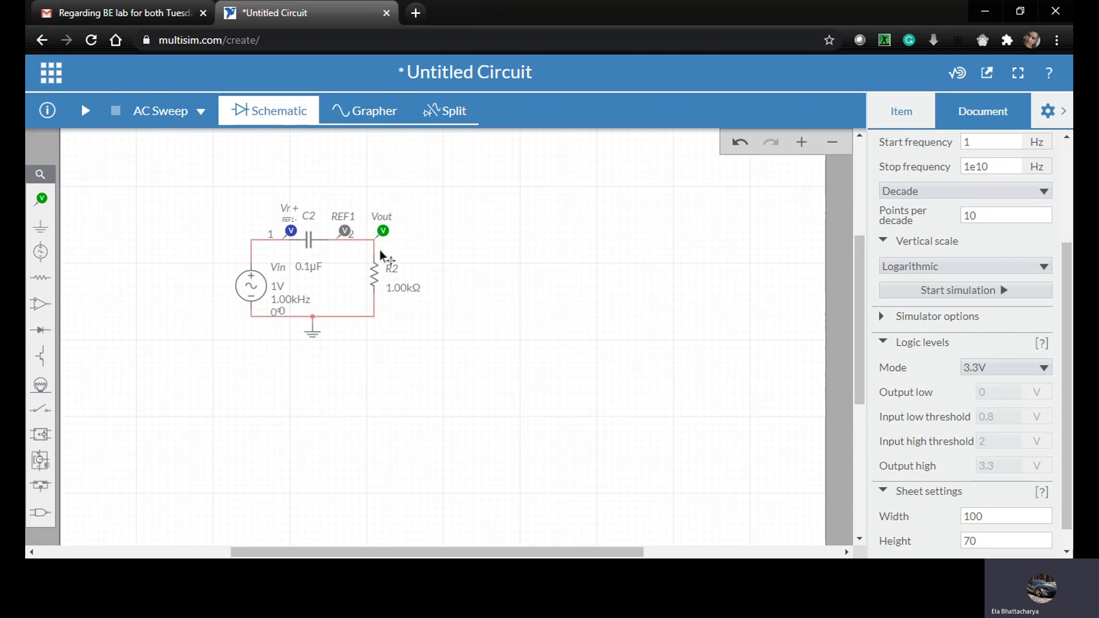
pyautogui.click(95, 12)
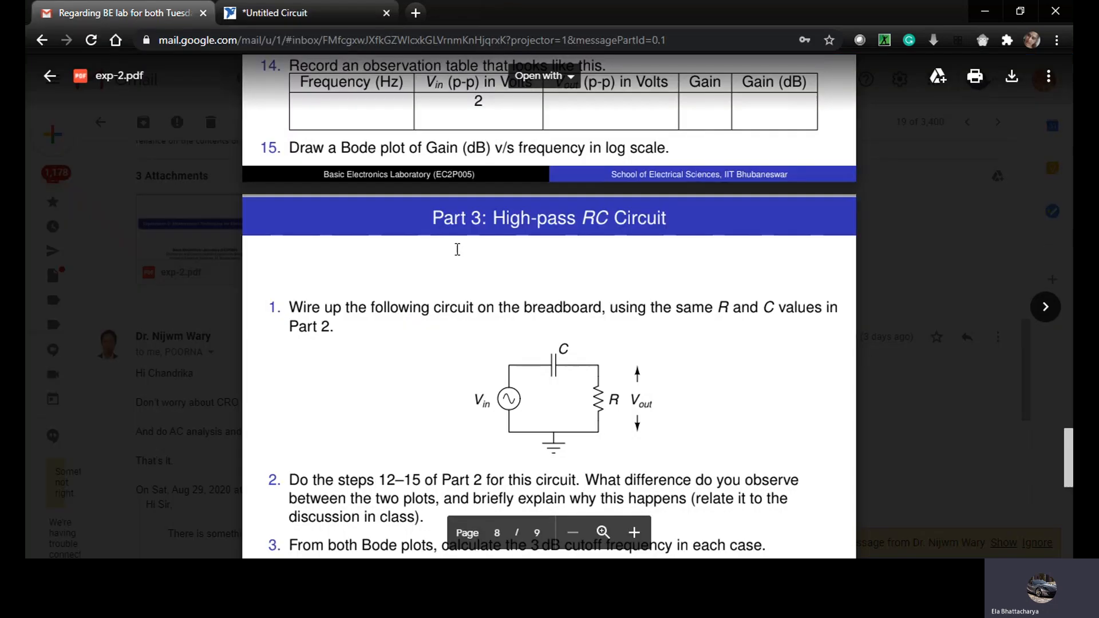
pyautogui.scroll(-3, 446, 383)
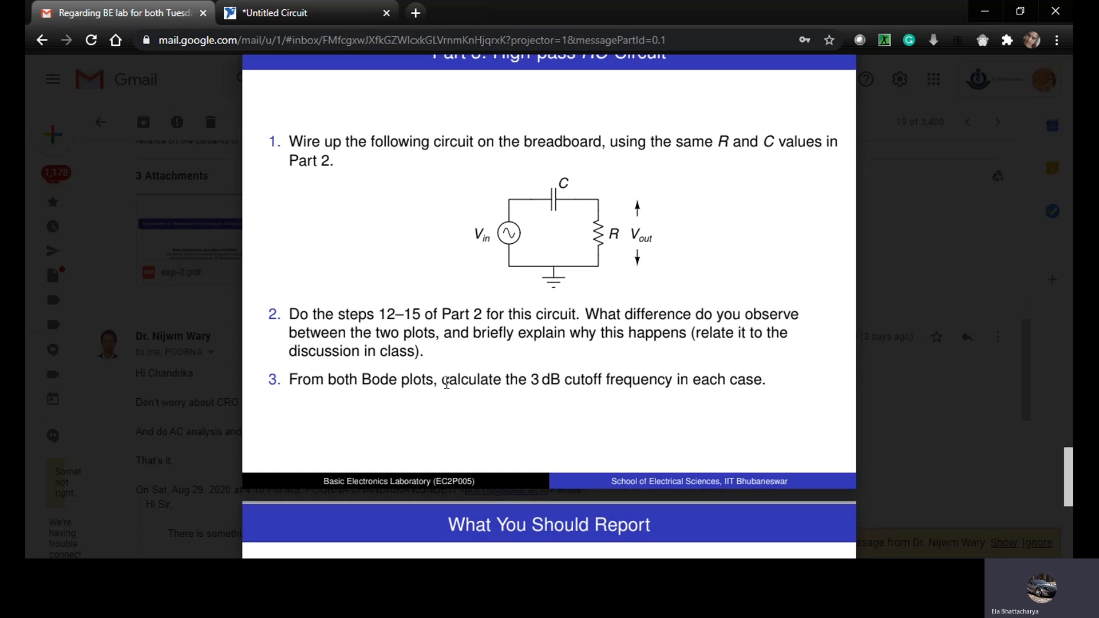
pyautogui.scroll(-4, 446, 382)
pyautogui.scroll(-2, 446, 382)
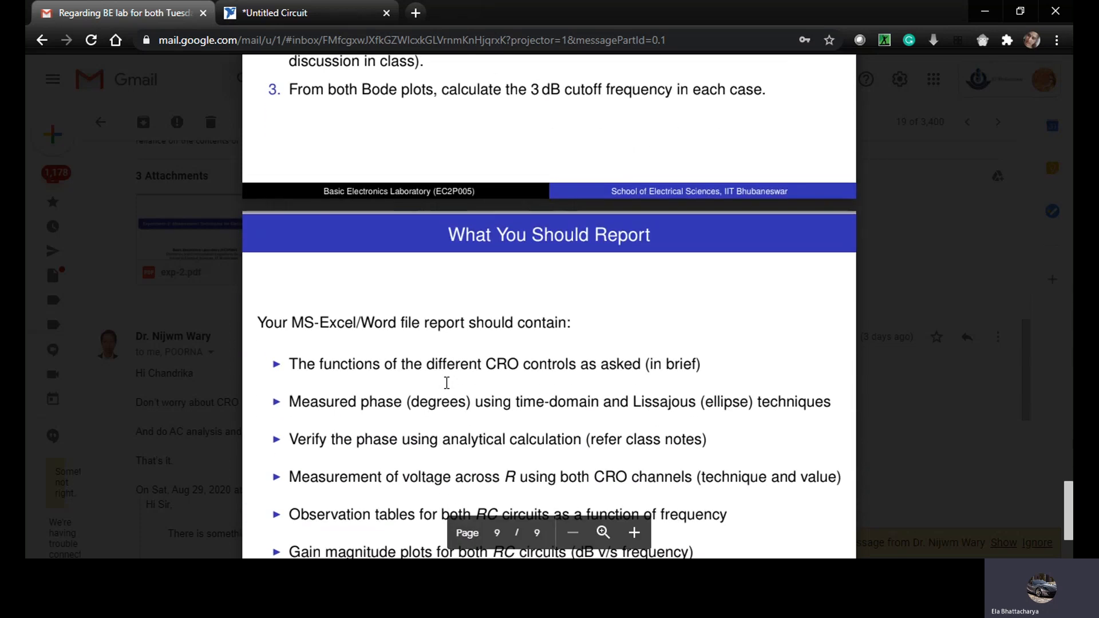
pyautogui.scroll(-2, 447, 383)
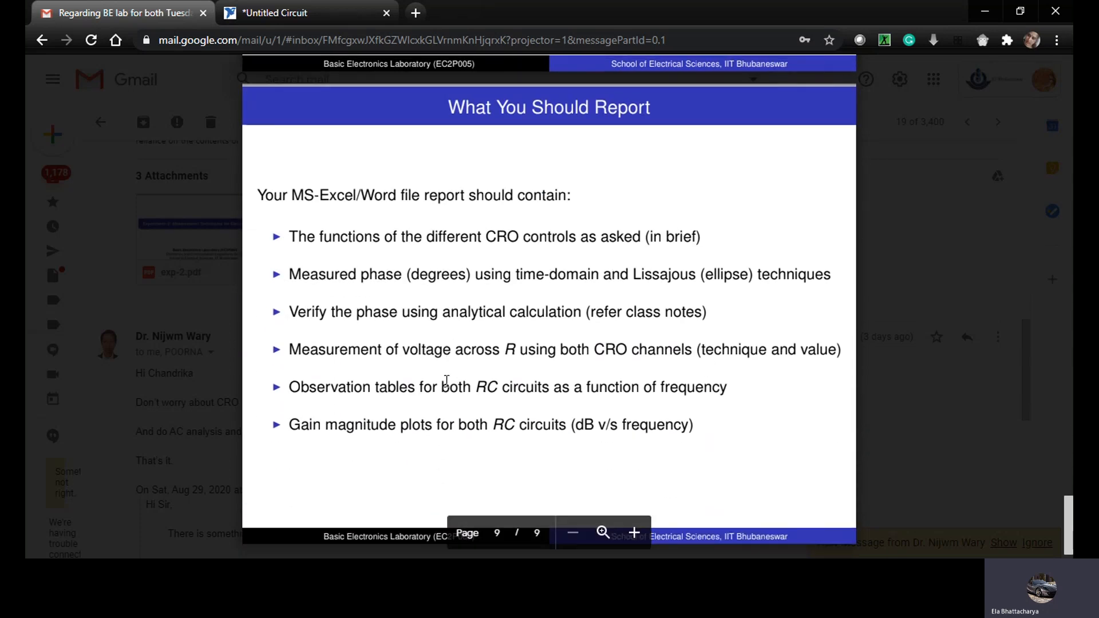
pyautogui.scroll(2, 445, 381)
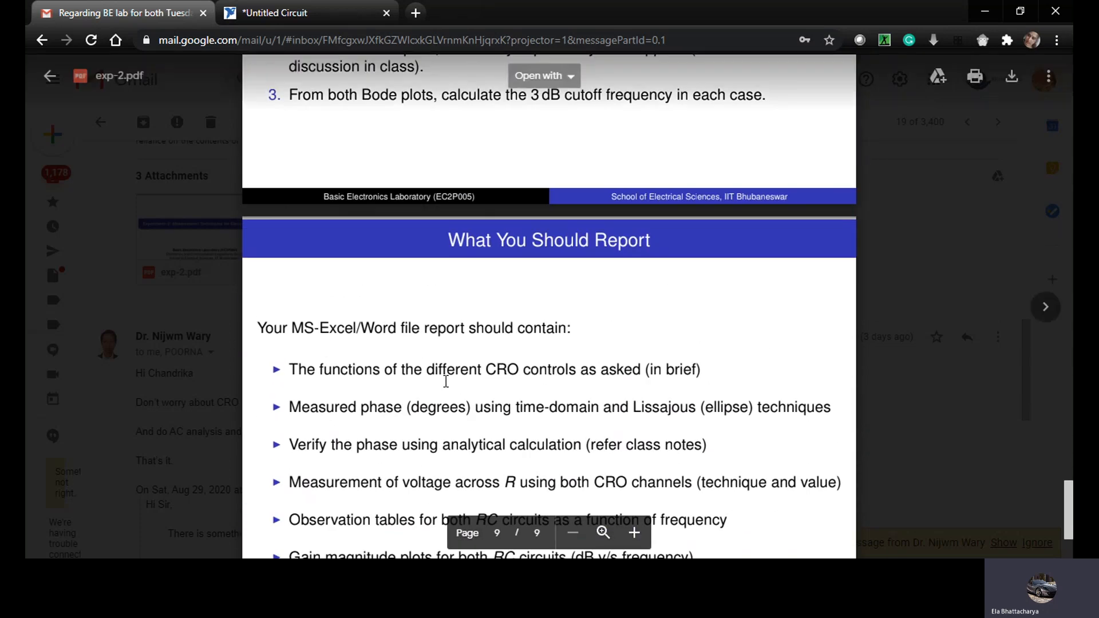
# - Switch back to Multisim and run a Transient simulation of the high-pass RC circuit
pyautogui.click(281, 11)
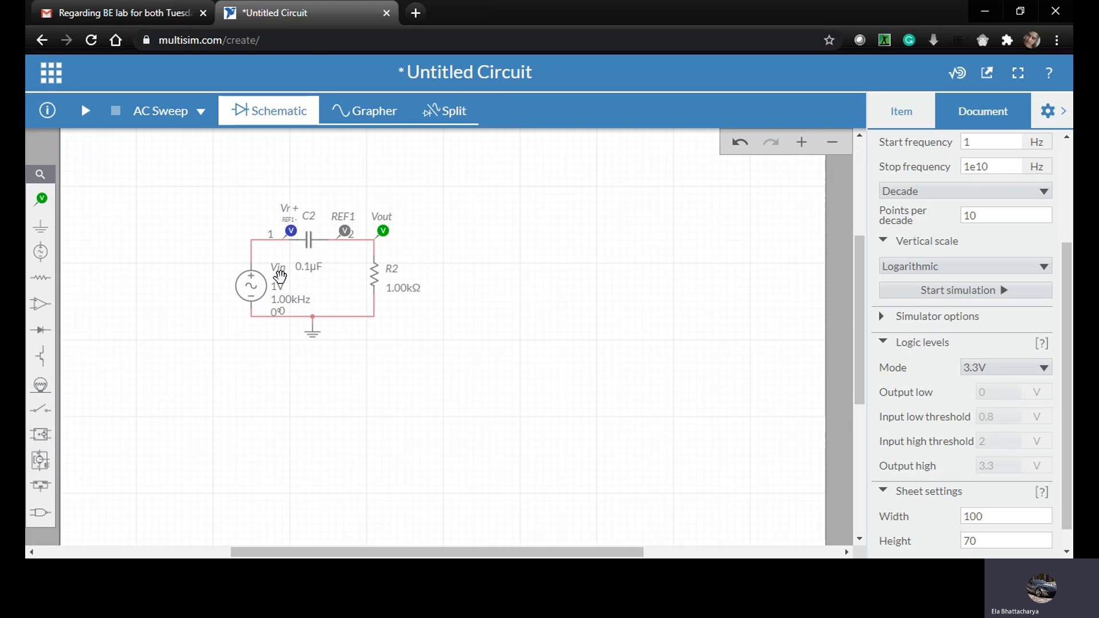
pyautogui.click(154, 111)
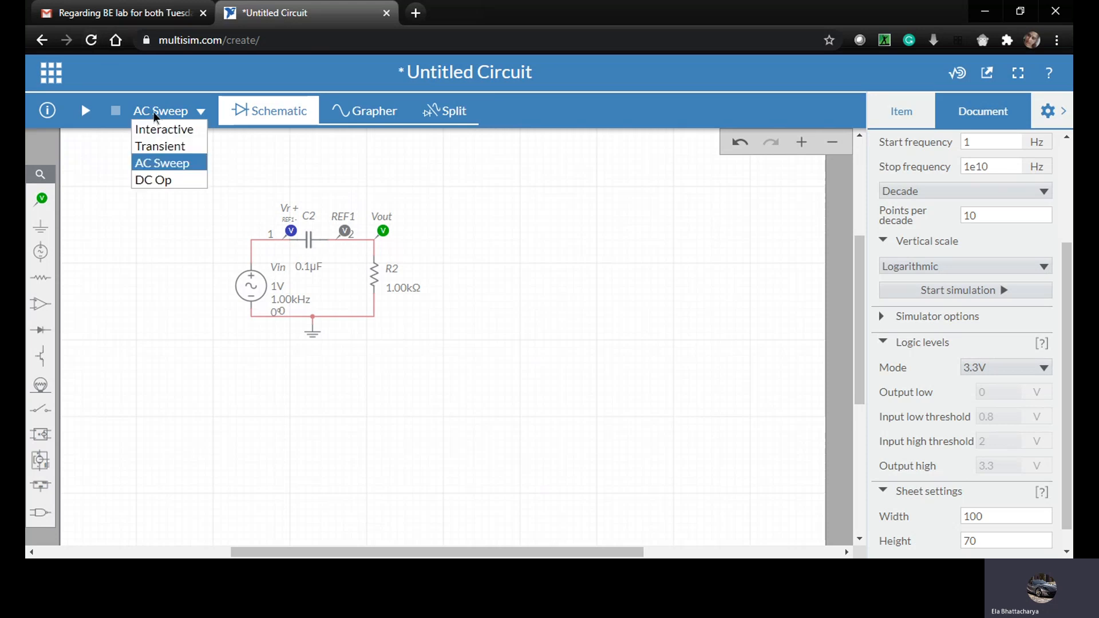
pyautogui.click(160, 148)
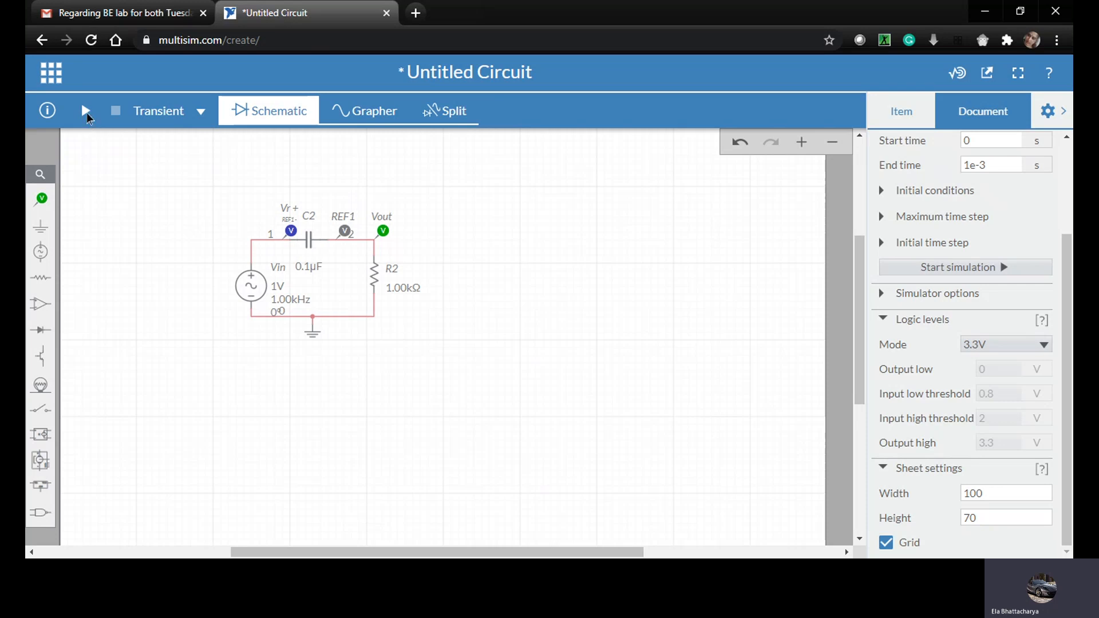
pyautogui.click(86, 111)
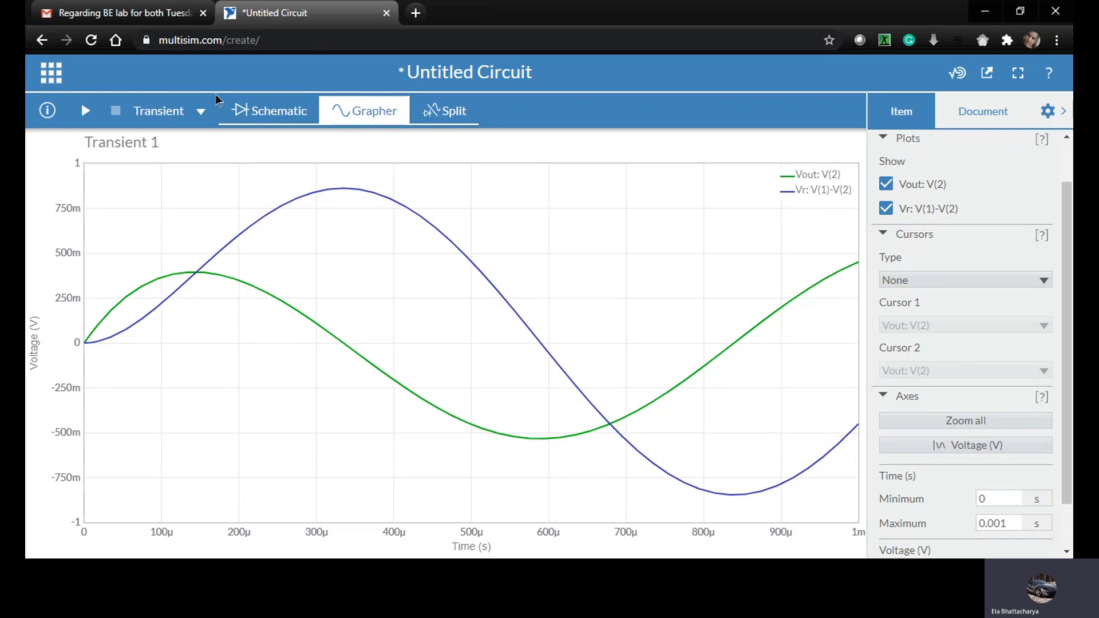
# - Return to the schematic, change the analysis type to AC Sweep, and run the simulation
pyautogui.click(245, 108)
pyautogui.click(169, 111)
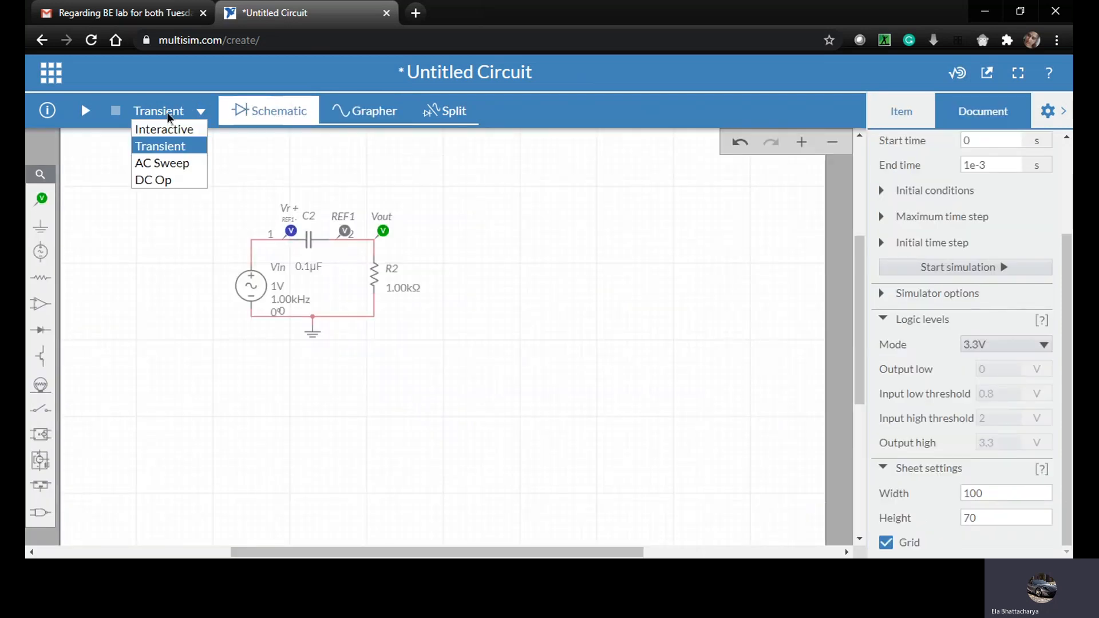
pyautogui.click(168, 164)
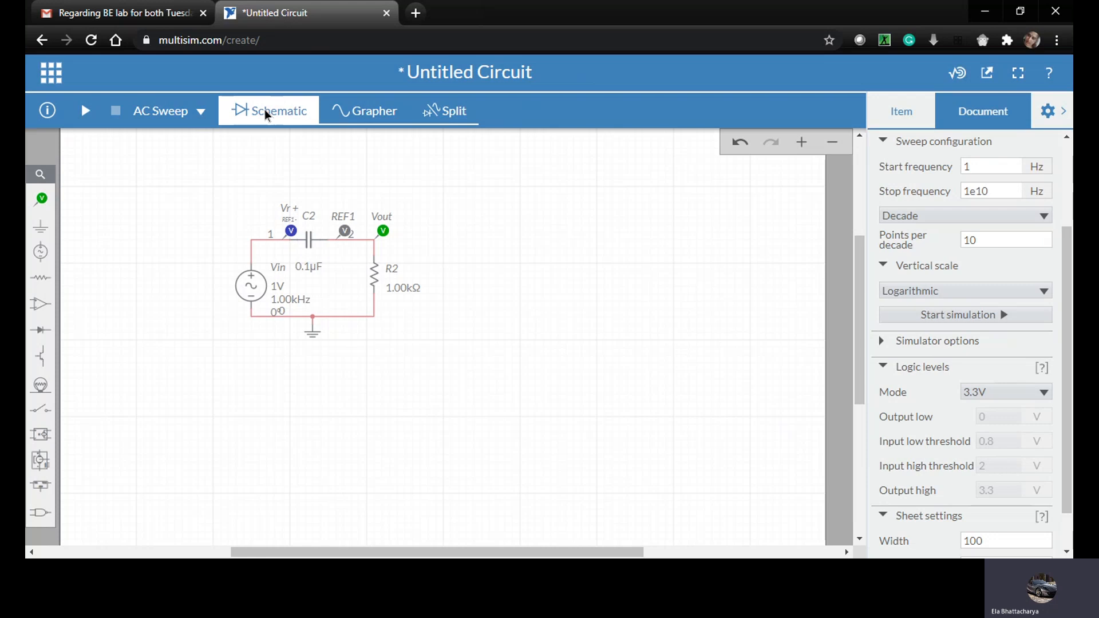
pyautogui.click(86, 111)
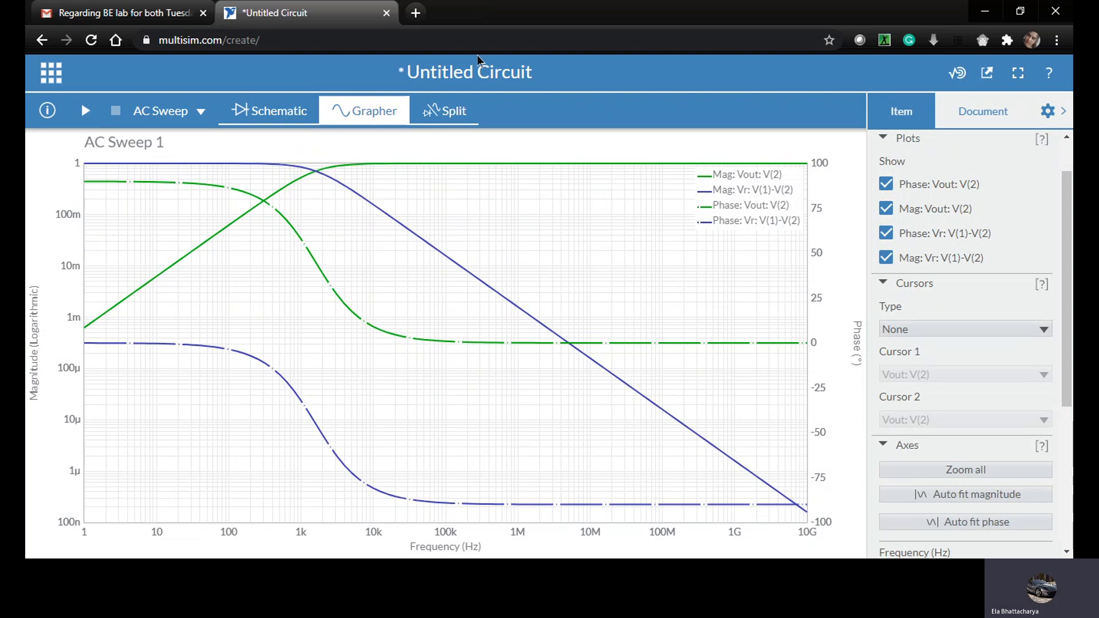
# - Set the magnitude axis's vertical scale to Decibel on the AC sweep plot
pyautogui.scroll(-4, 984, 338)
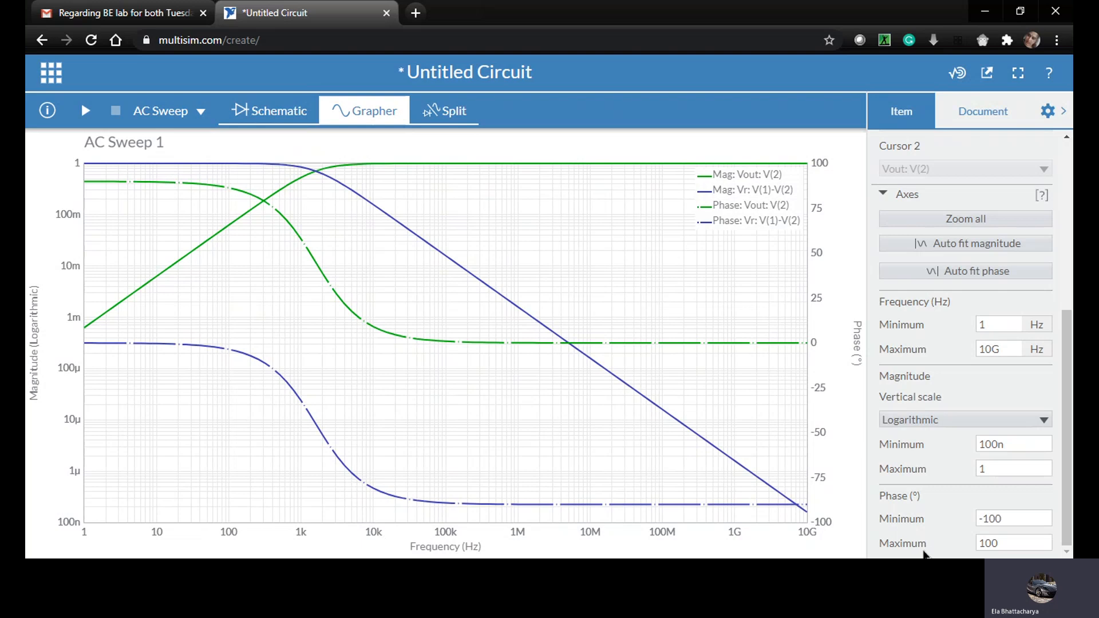
pyautogui.click(995, 519)
pyautogui.click(994, 420)
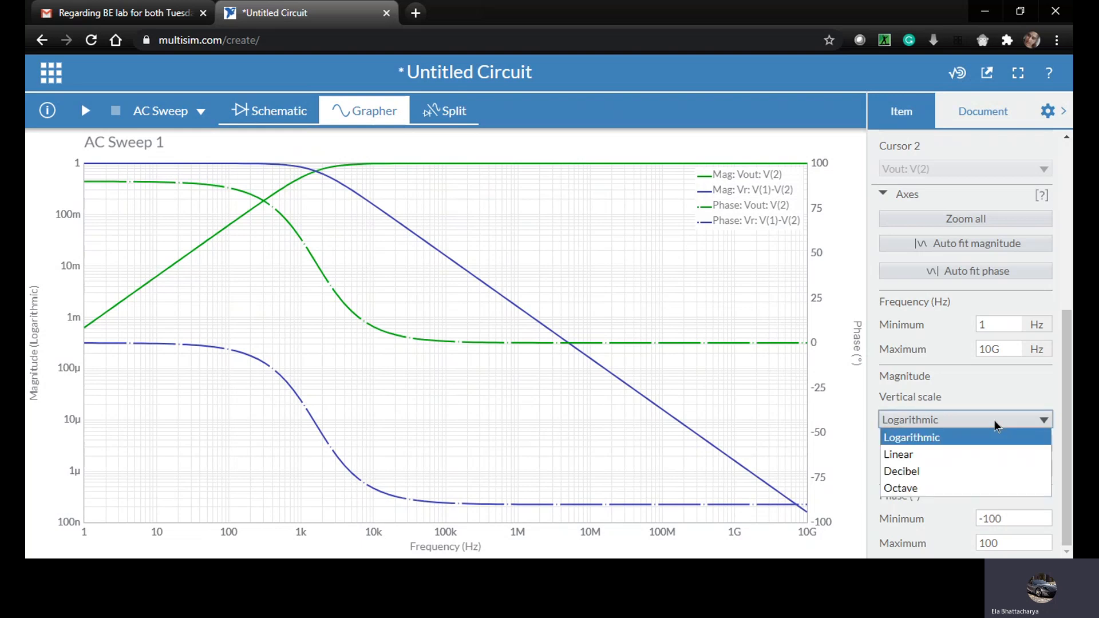
pyautogui.click(968, 471)
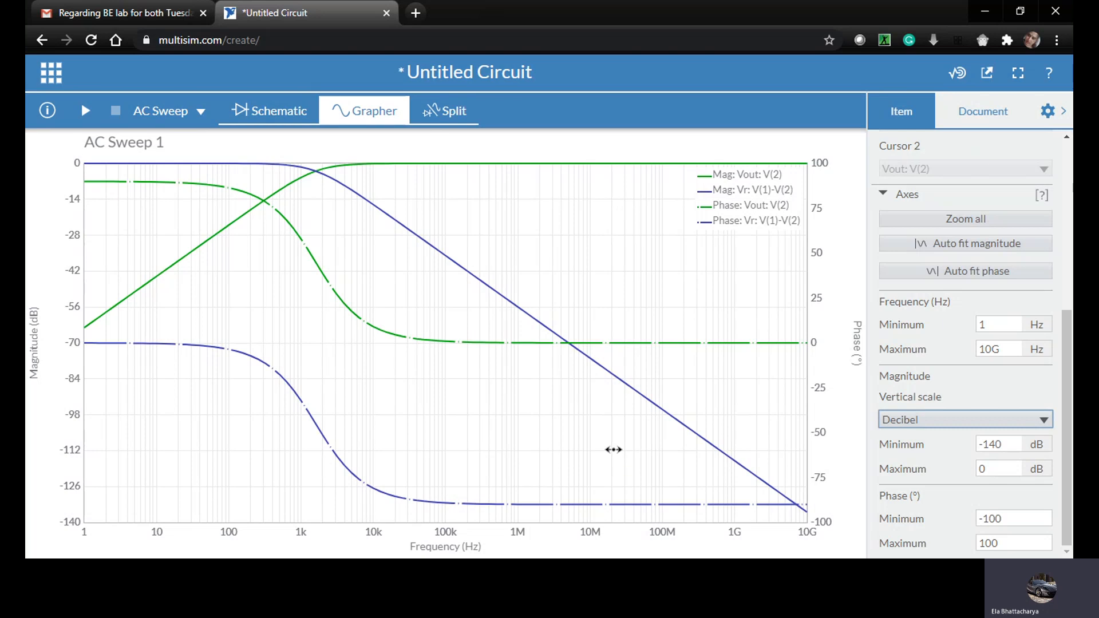
pyautogui.click(743, 8)
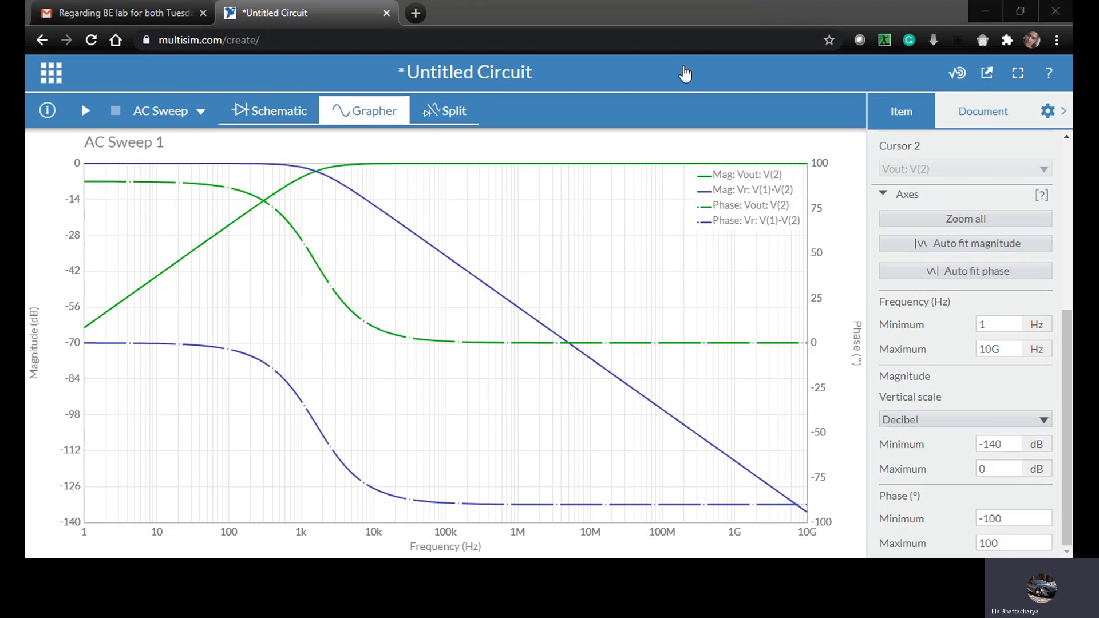